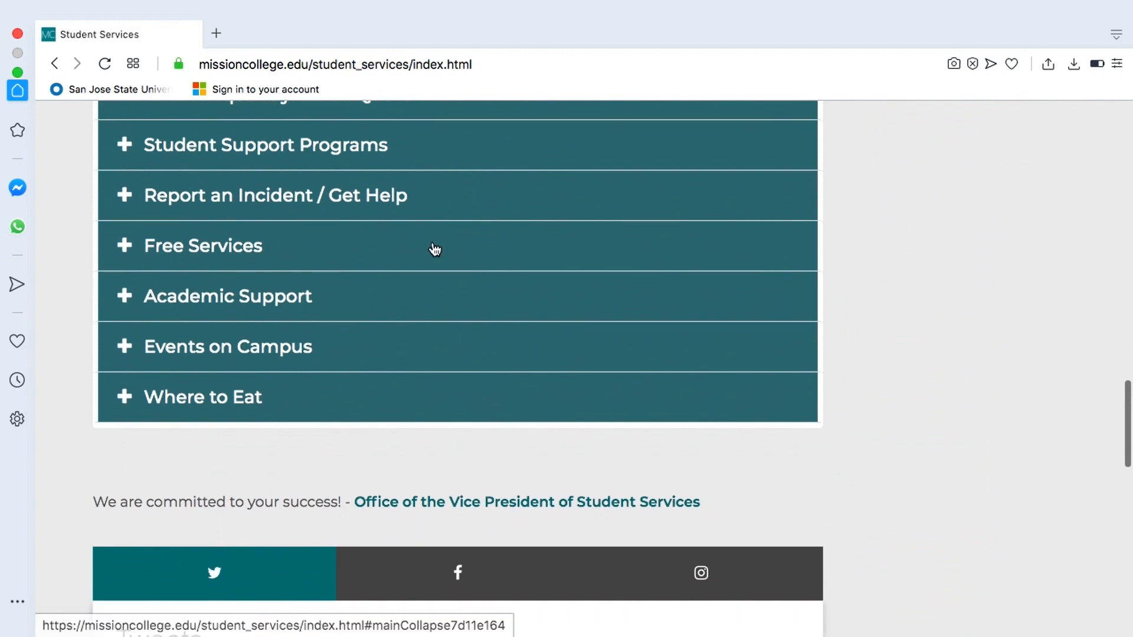
Expand the Student Support Programs section on the Student Services page and open the TRIO program page.
scroll(435, 248, up, 3)
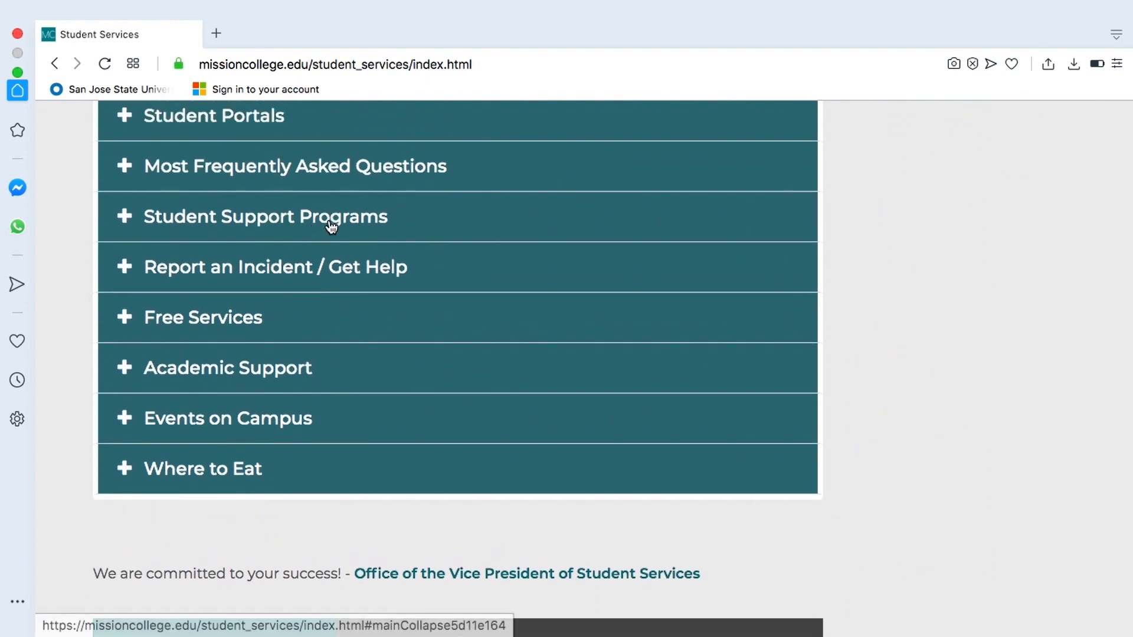
click(312, 219)
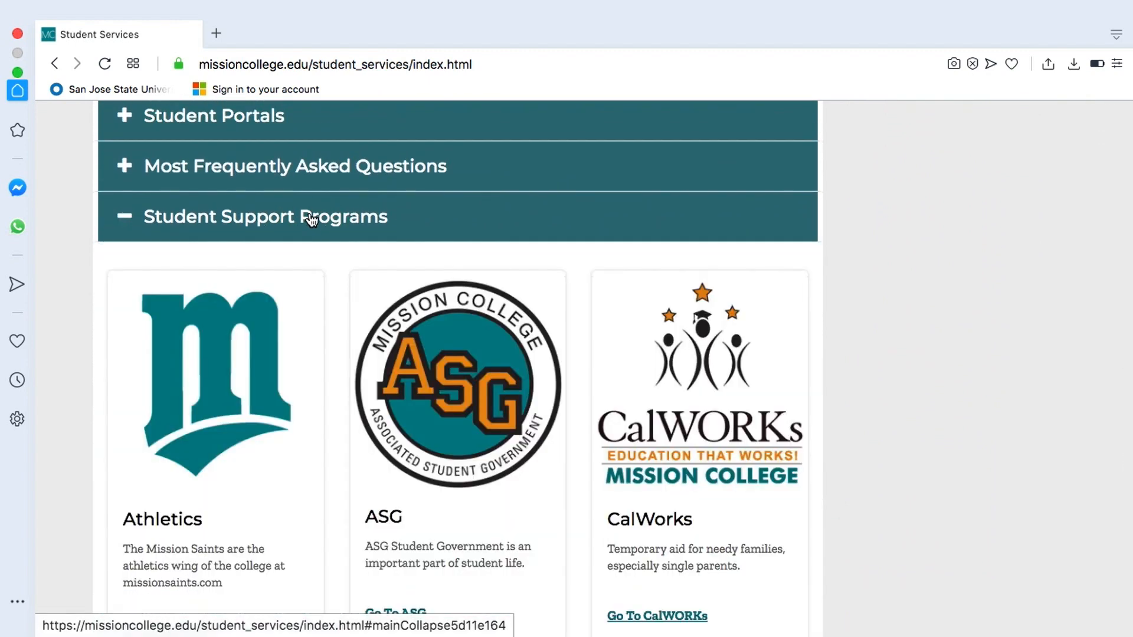
scroll(311, 219, down, 8)
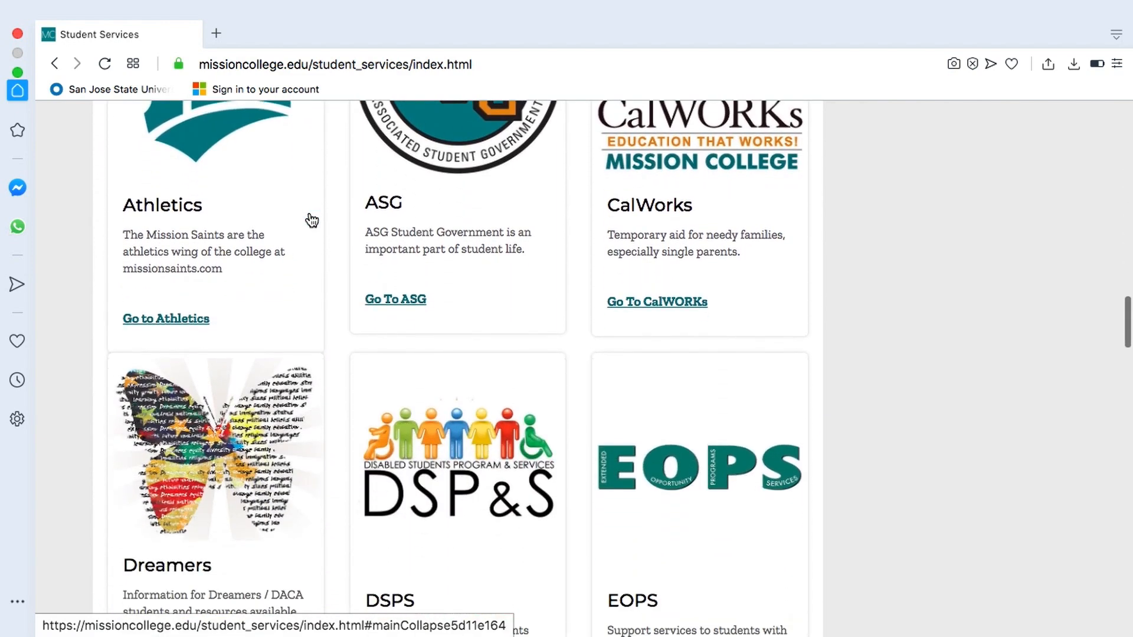
scroll(310, 219, down, 10)
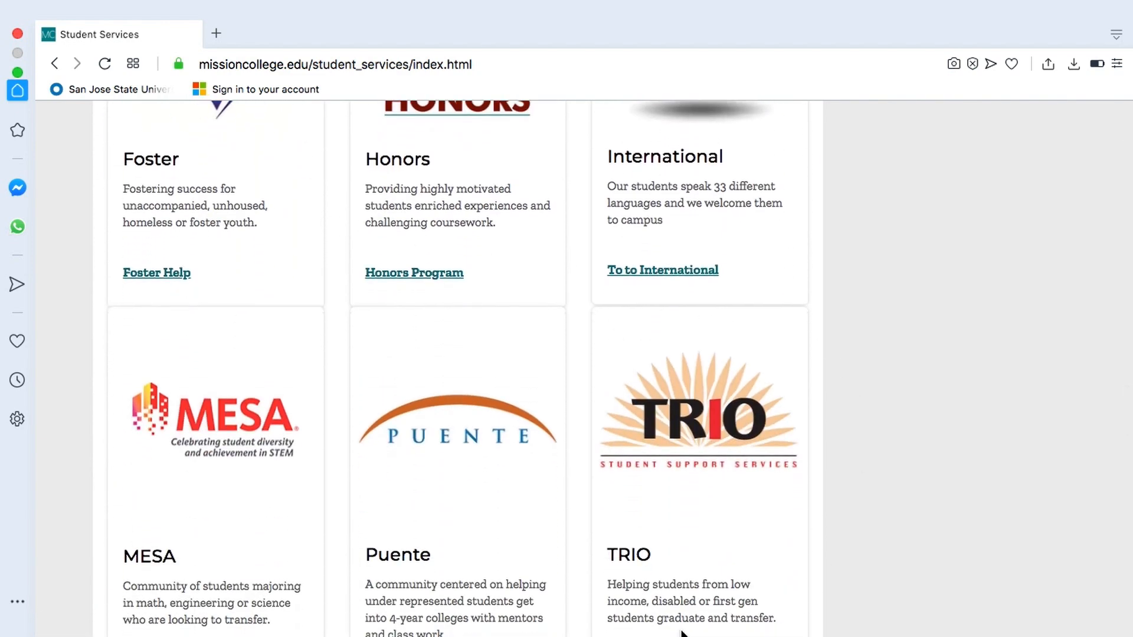
scroll(696, 351, down, 2)
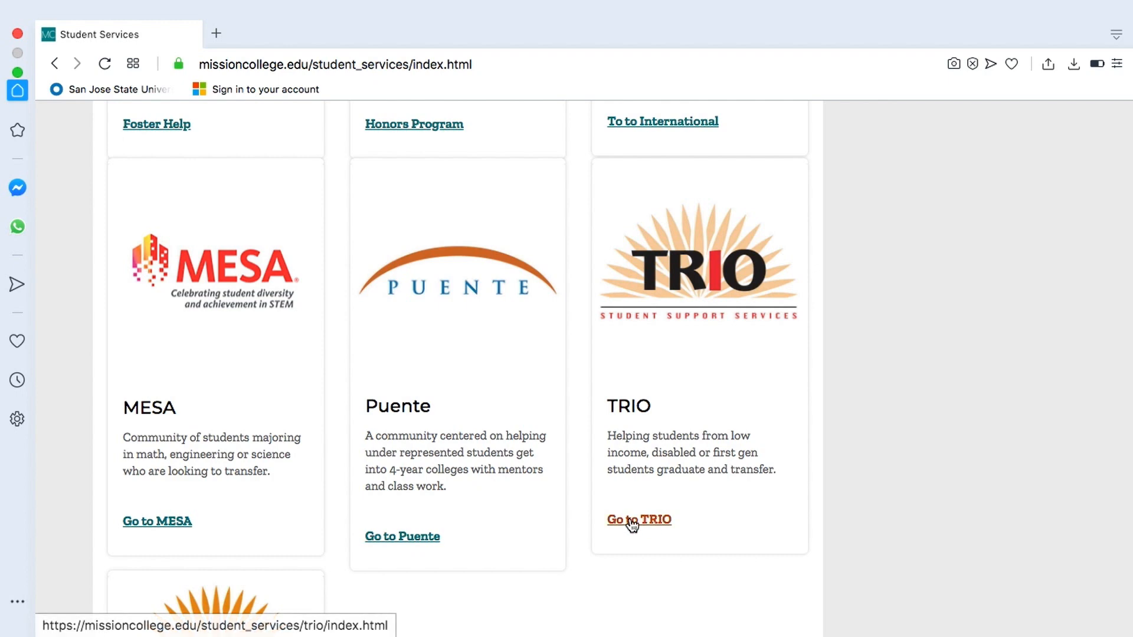
click(632, 523)
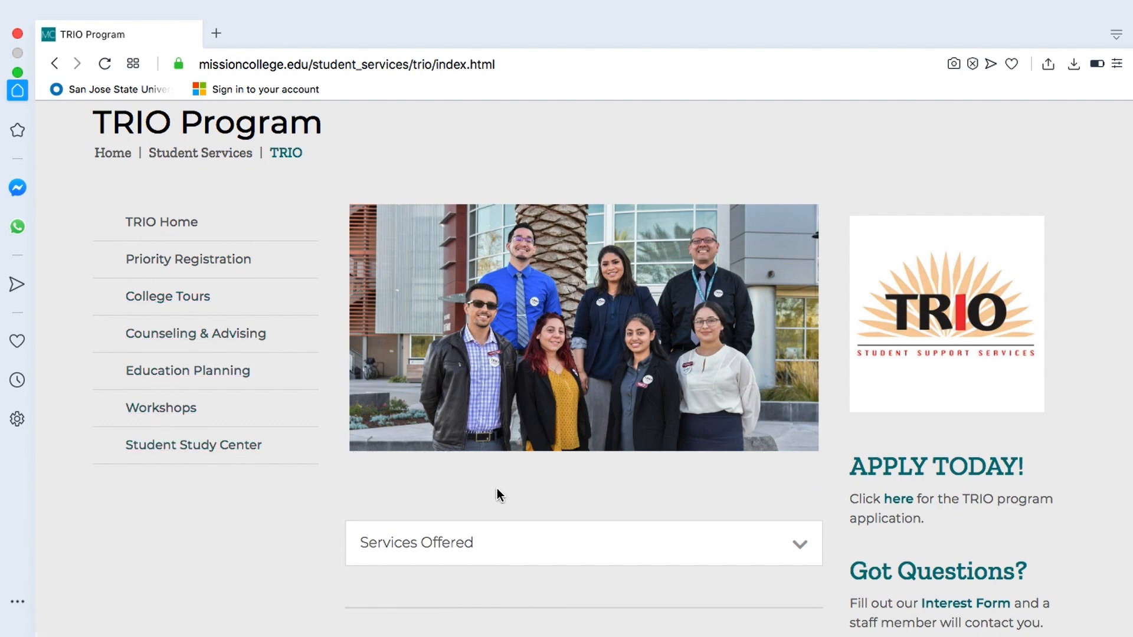
Open the TRIO eligibility and application page from the Apply Today section.
scroll(627, 511, down, 3)
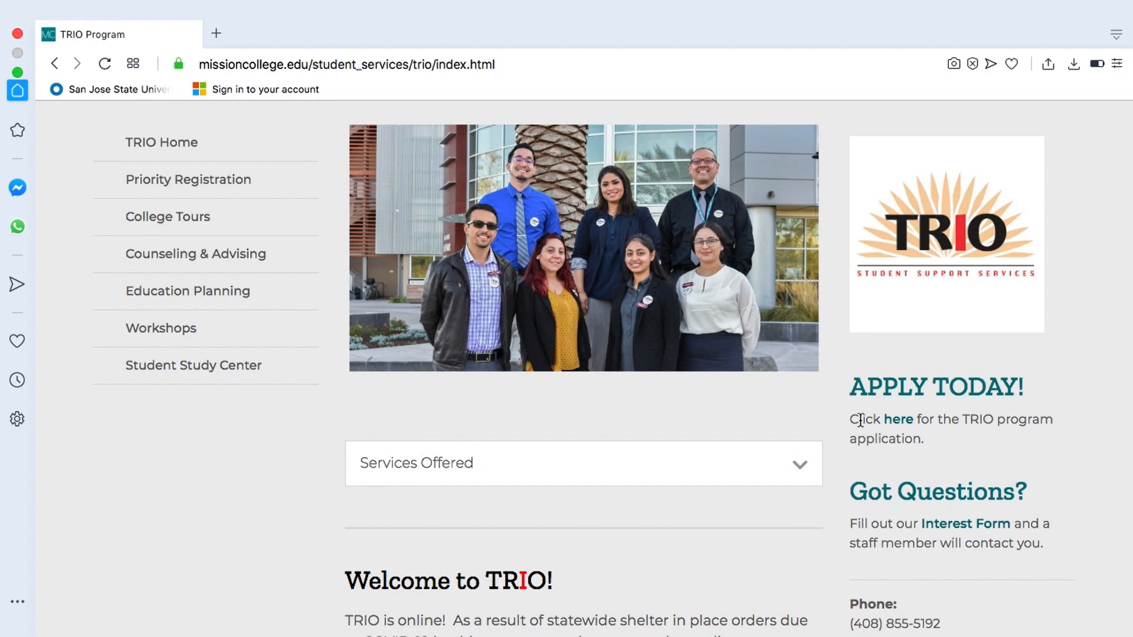
drag(914, 420, 881, 418)
click(891, 420)
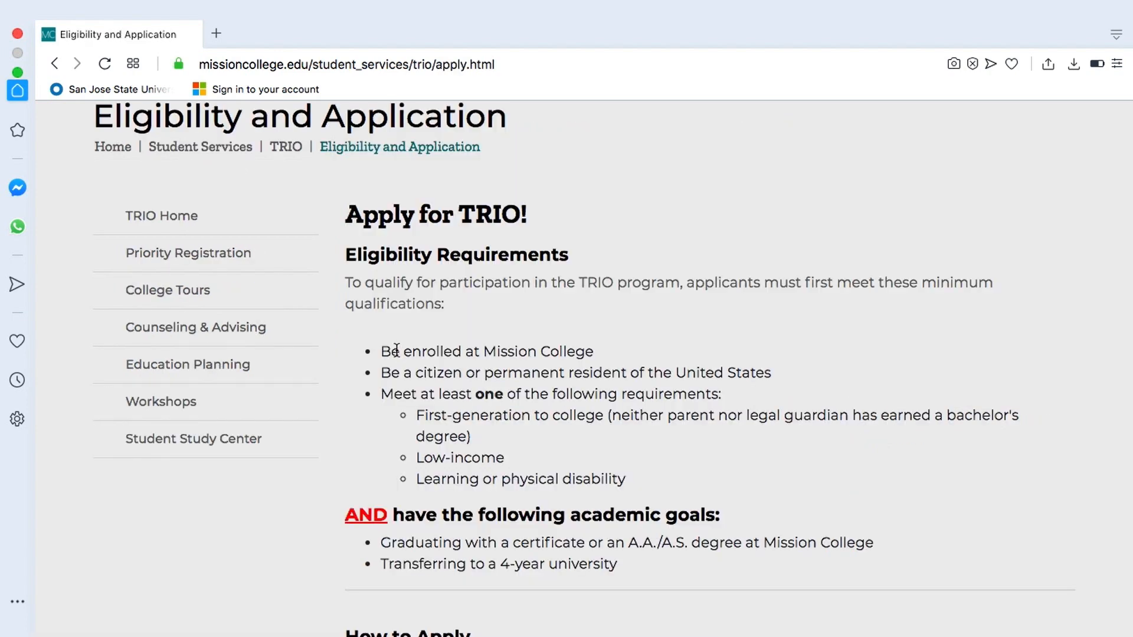
Review the TRIO eligibility requirements and academic goals, highlighting the list of minimum qualifications.
drag(380, 350, 627, 479)
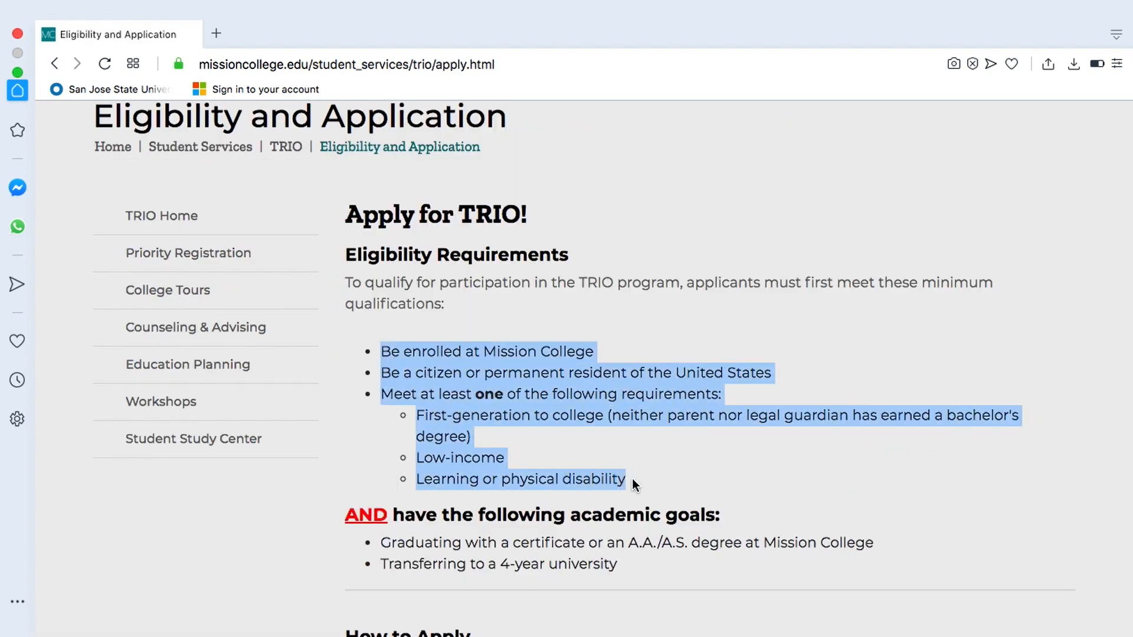
click(457, 340)
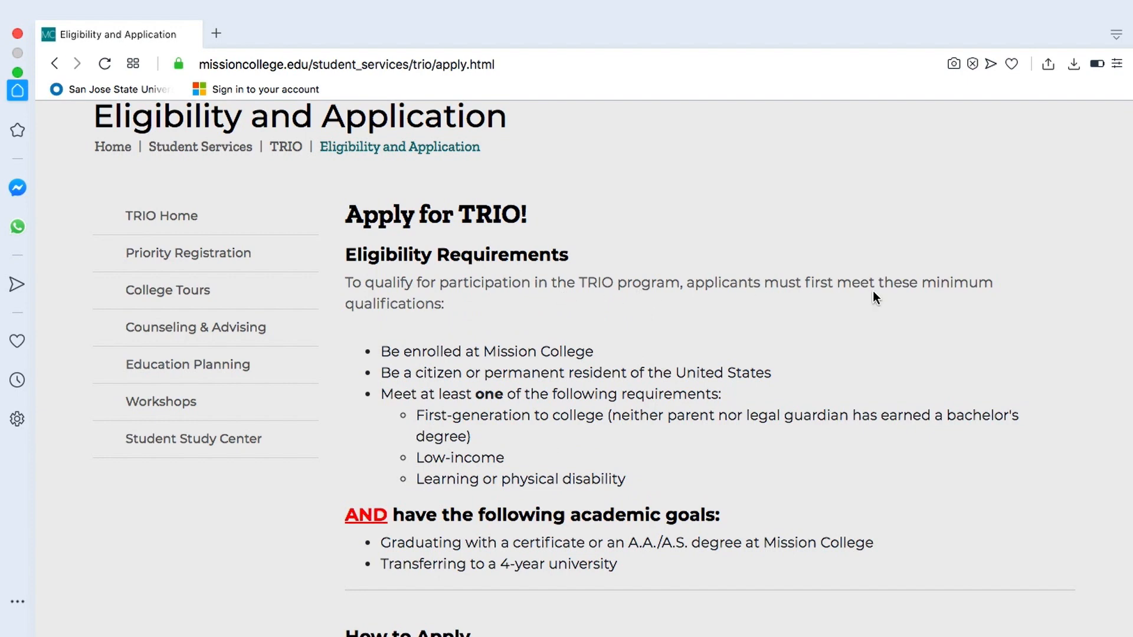
scroll(478, 303, down, 2)
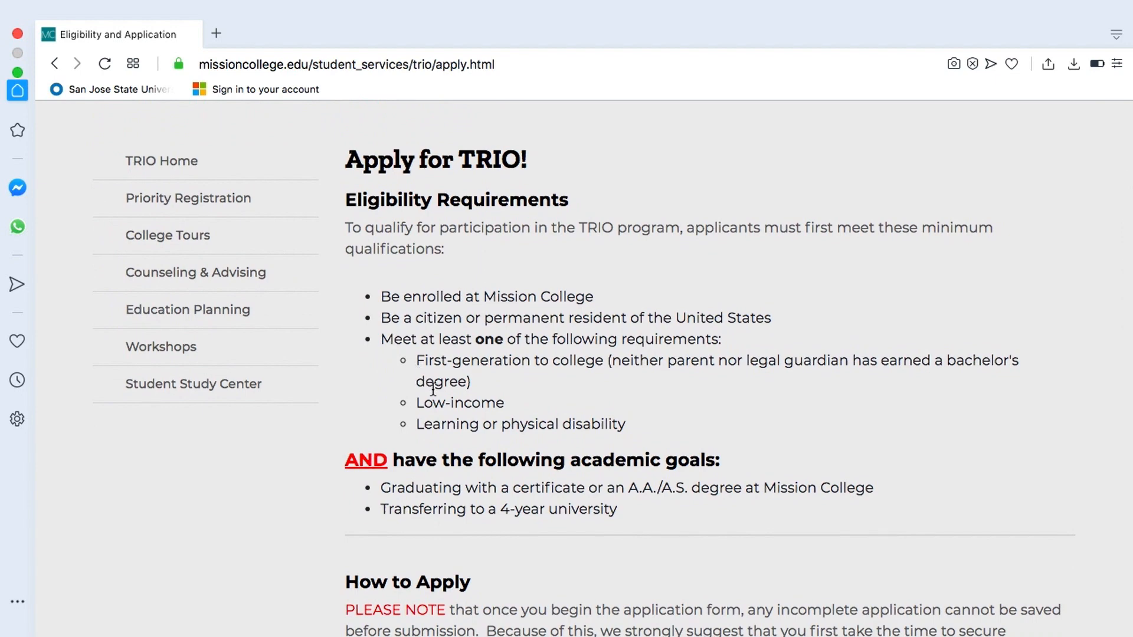
scroll(347, 391, down, 1)
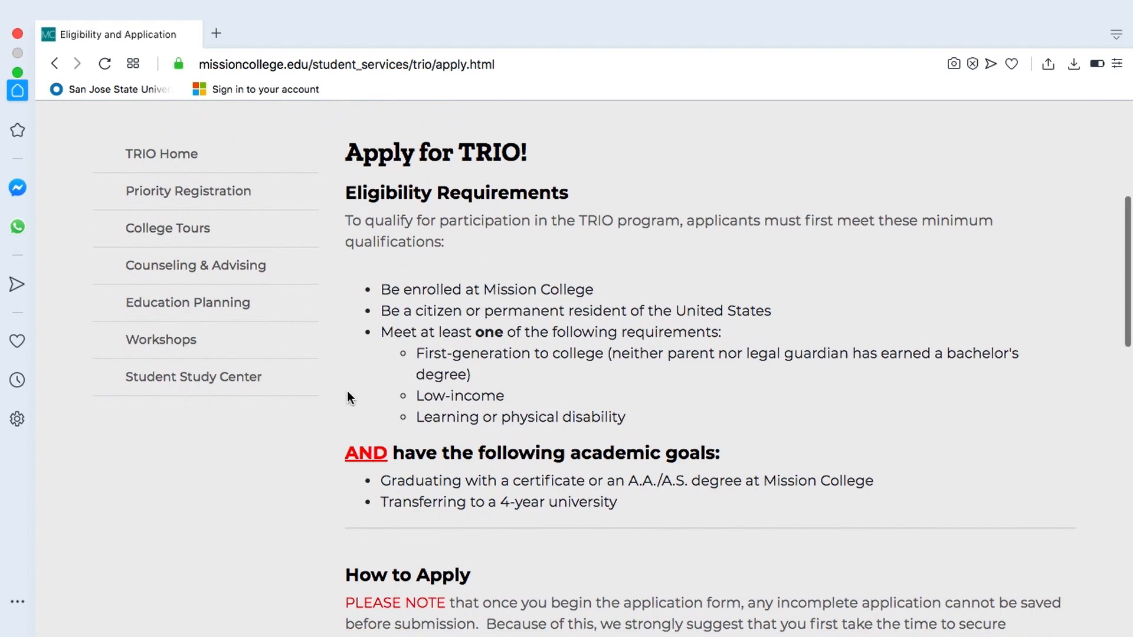
Highlight the required documents listed under How to Apply and open the TRIO application form.
scroll(347, 391, down, 10)
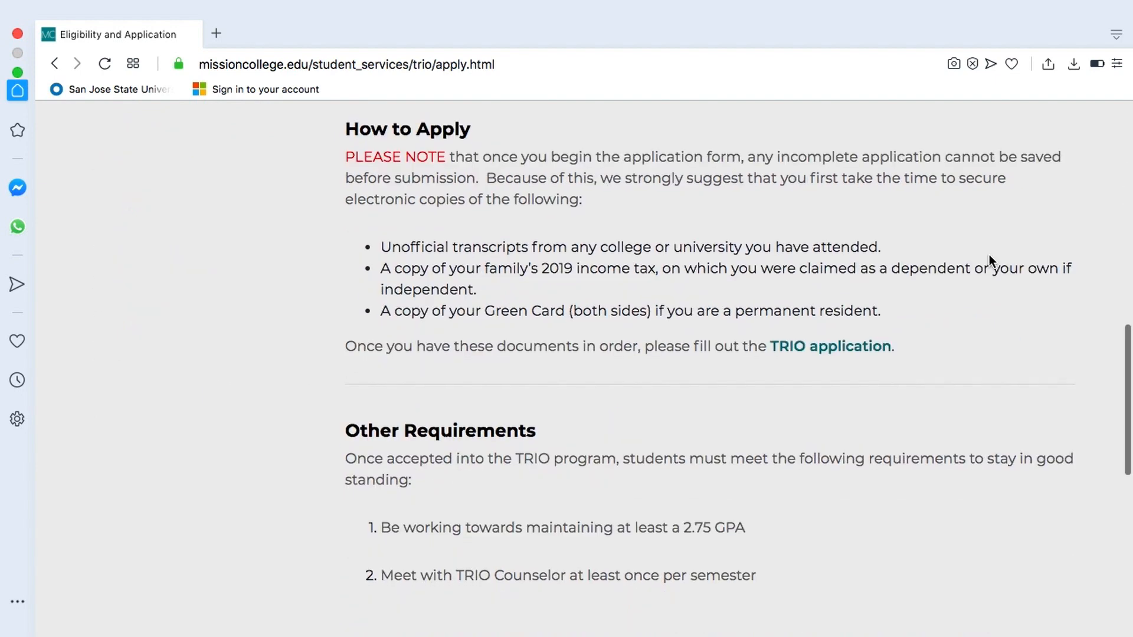
drag(381, 245, 712, 295)
drag(837, 296, 900, 316)
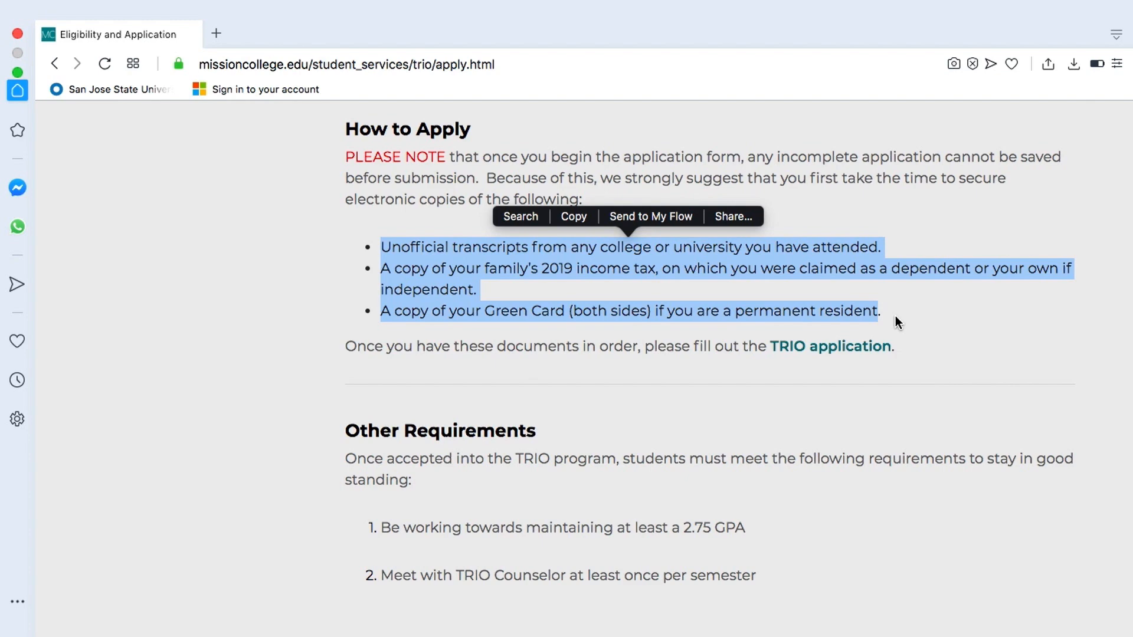
click(895, 322)
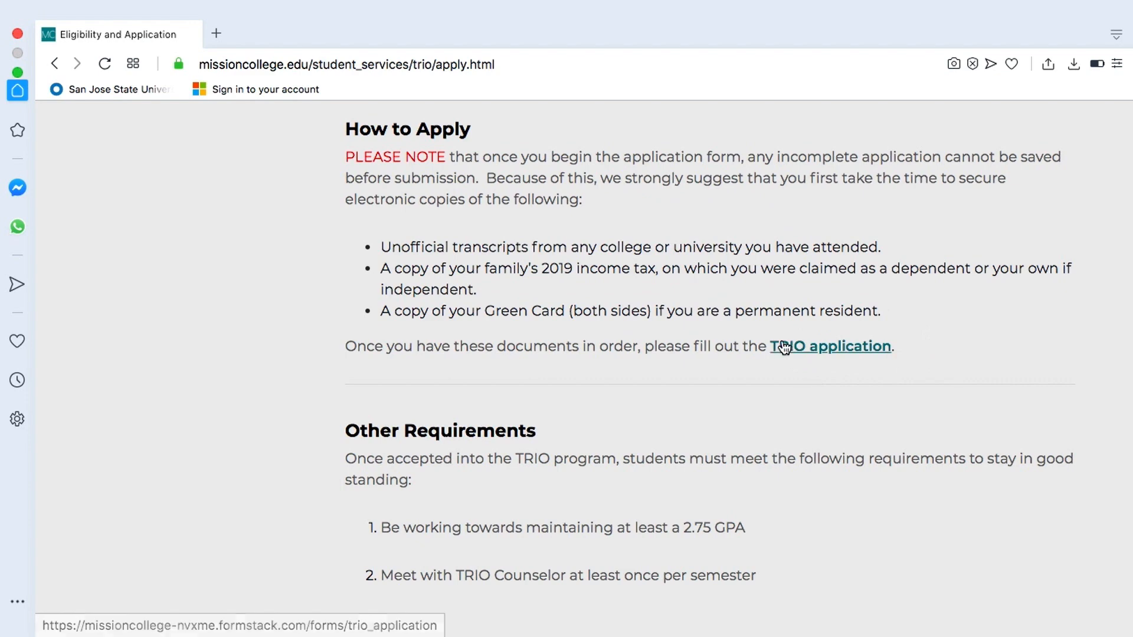
drag(766, 343, 893, 344)
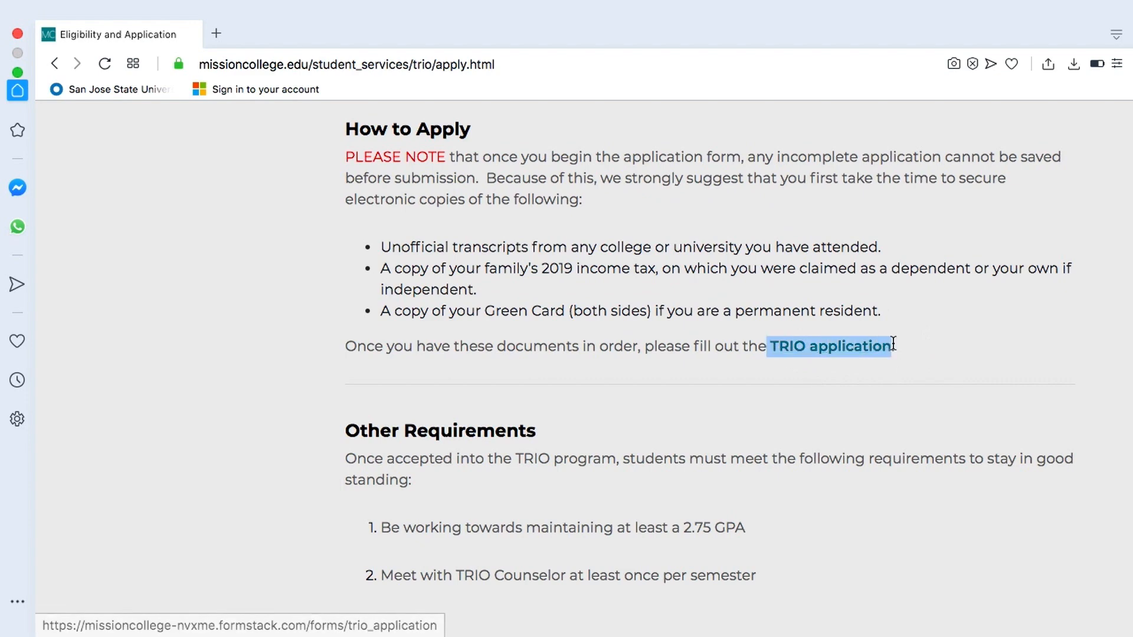
click(850, 347)
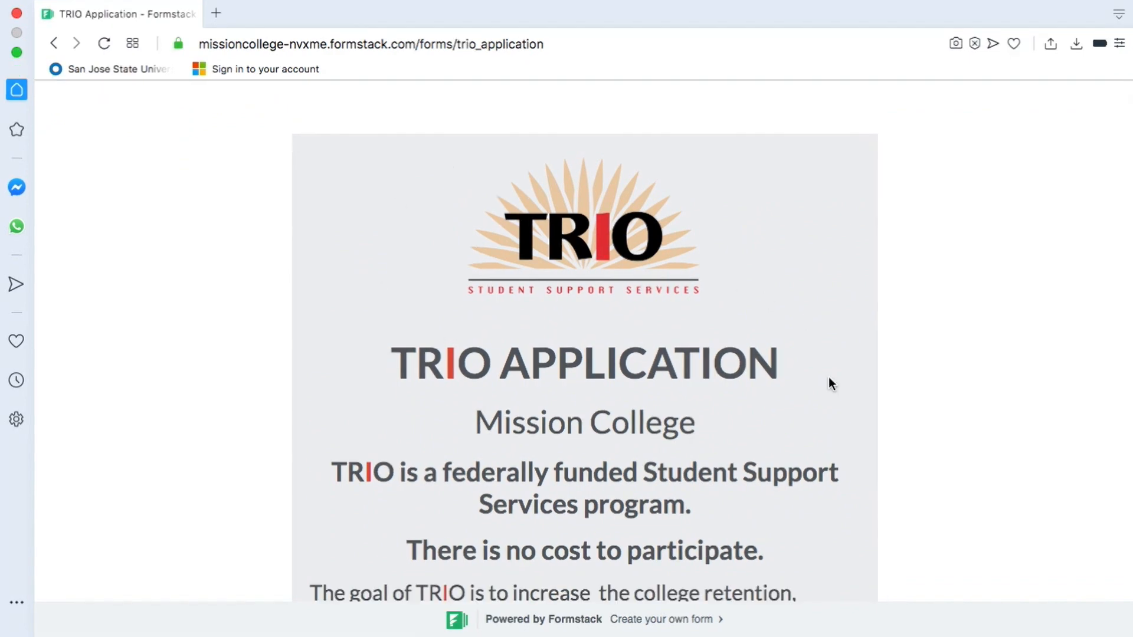
Read the TRIO application's introduction and Application Checklist down to the eligibility question.
scroll(513, 337, down, 5)
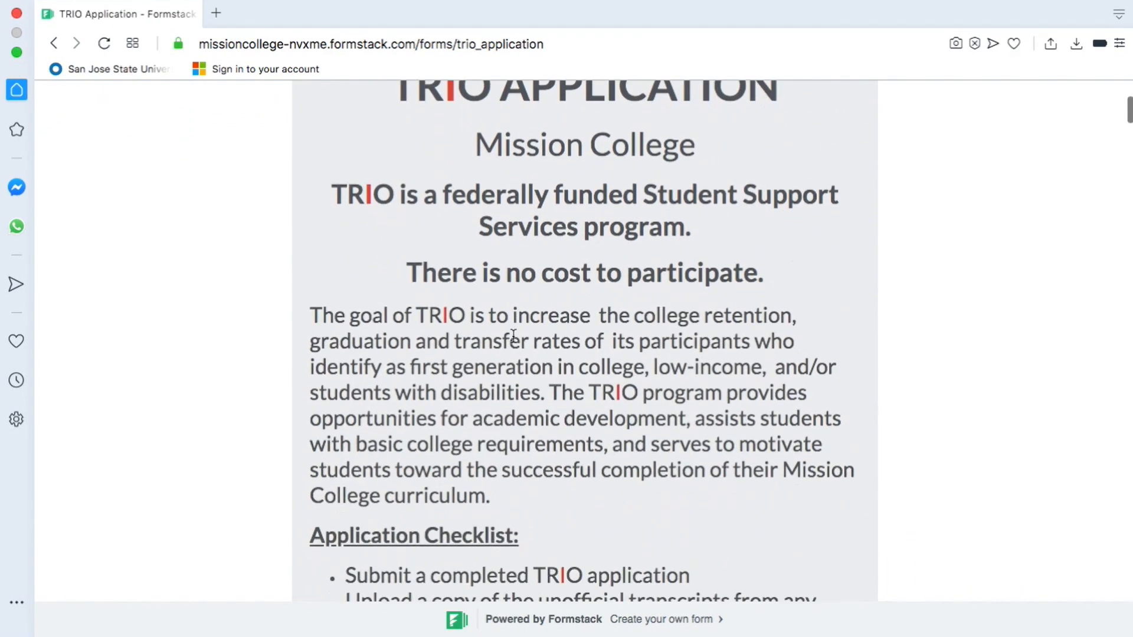
scroll(418, 372, down, 3)
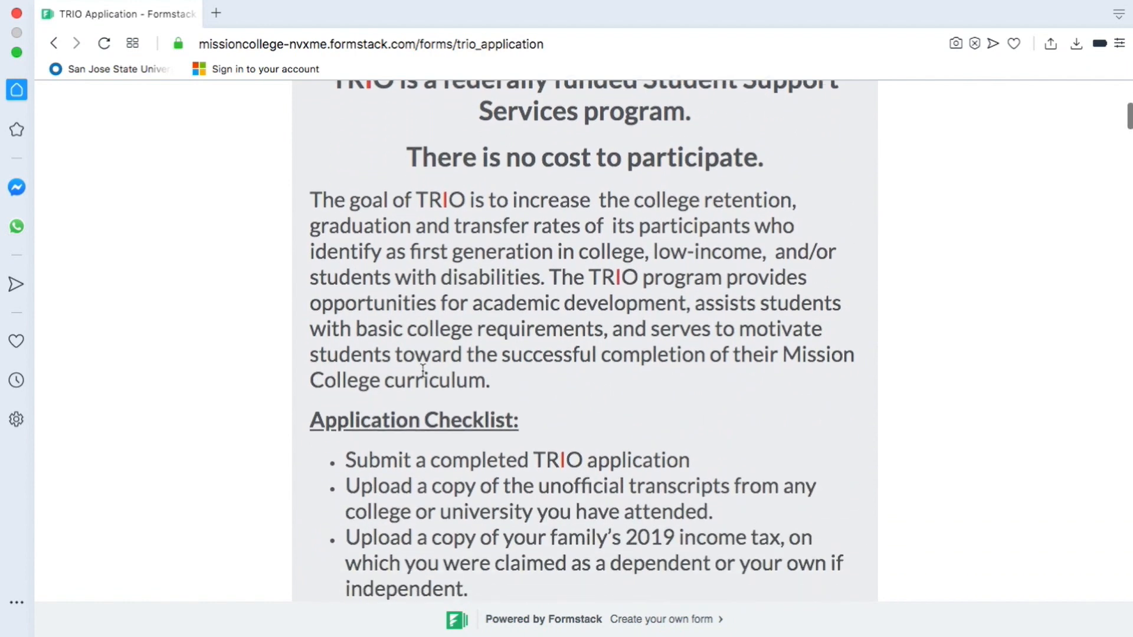
scroll(418, 378, down, 2)
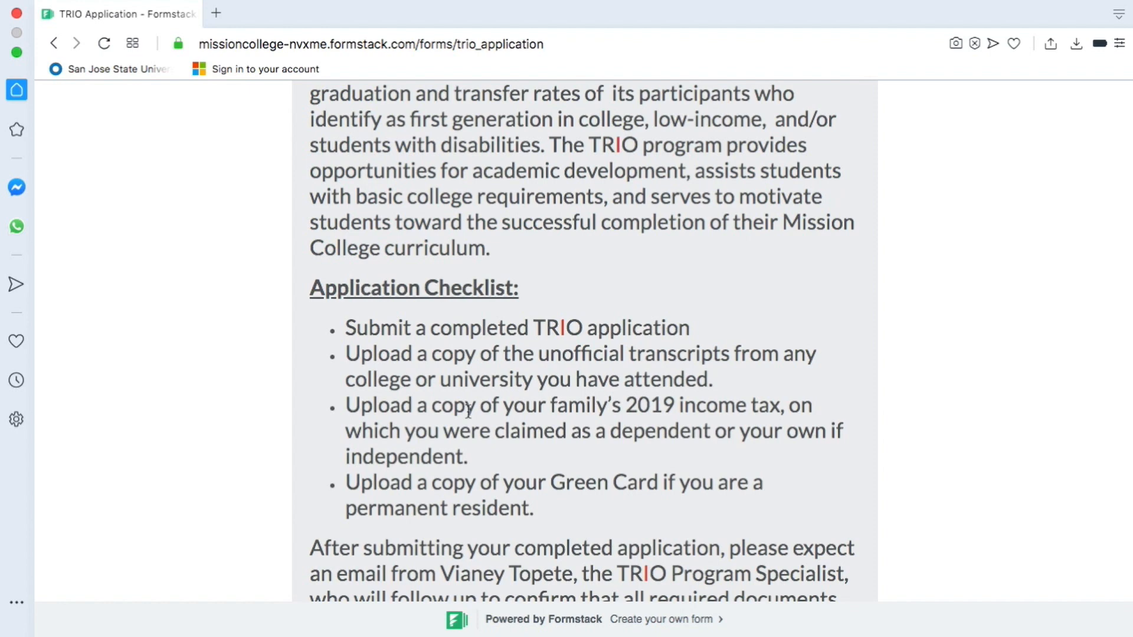
scroll(469, 411, down, 10)
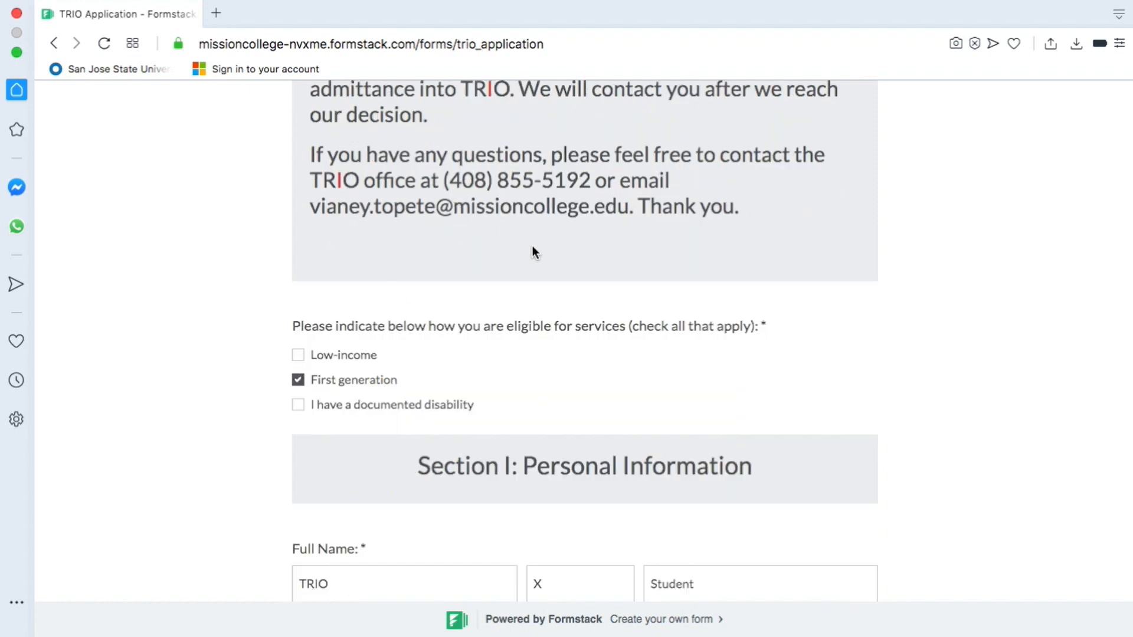
Highlight the service eligibility question and try out its documented disability and low-income options.
drag(293, 326, 754, 328)
click(724, 335)
click(298, 406)
click(299, 405)
click(299, 355)
Look through Section I: Personal Information and on to the citizenship question in Section II: Program Eligibility.
scroll(543, 325, down, 4)
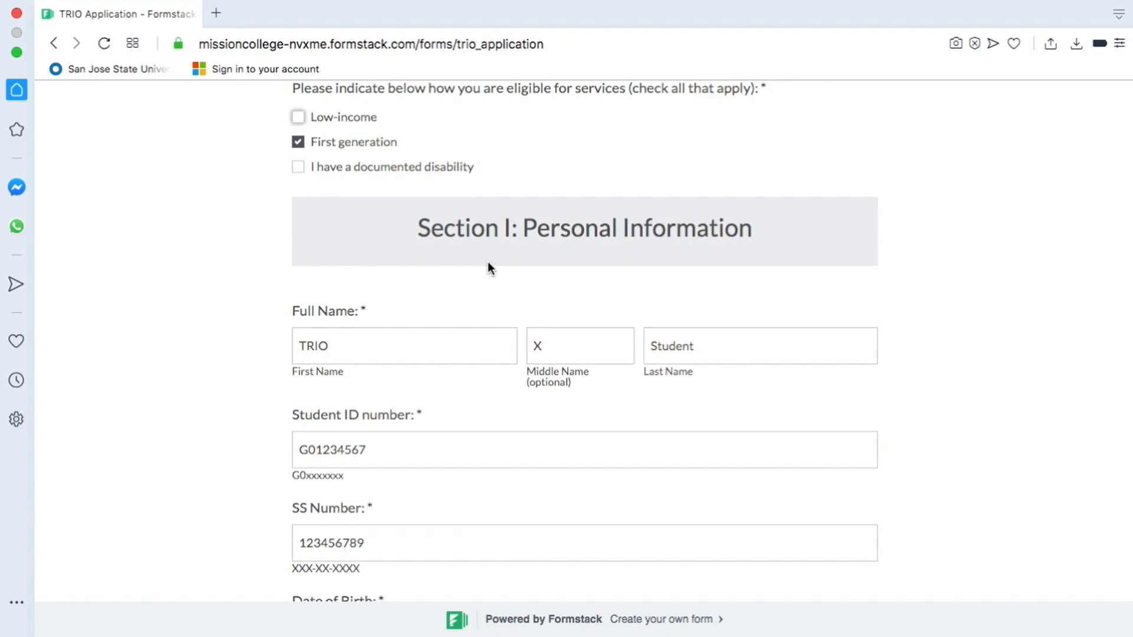
scroll(487, 263, down, 10)
scroll(488, 263, up, 1)
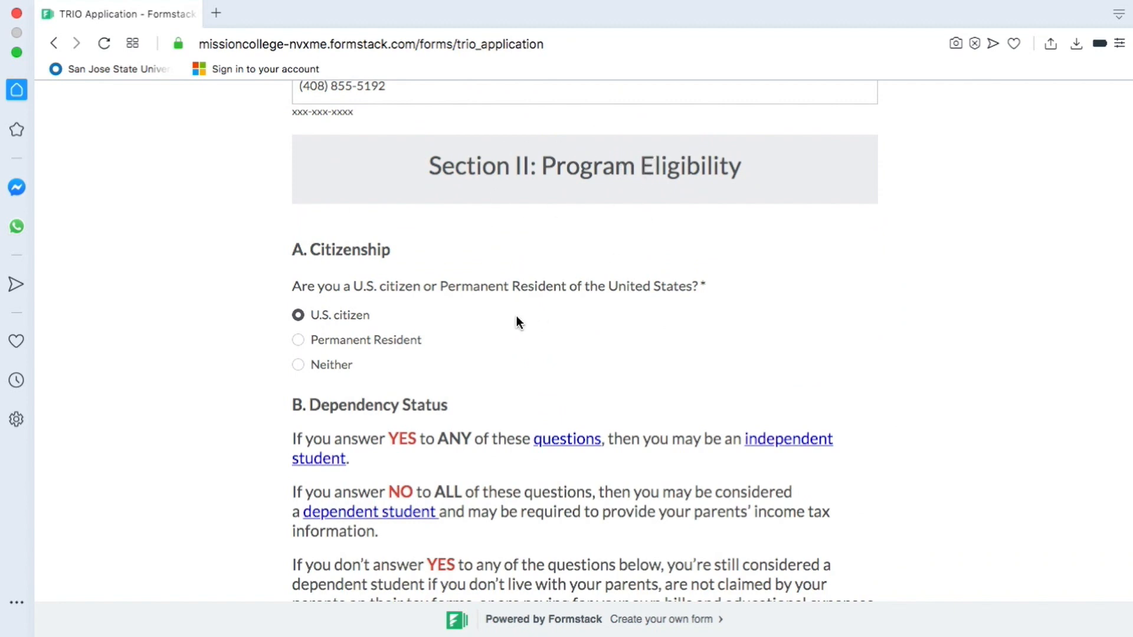
scroll(516, 317, down, 1)
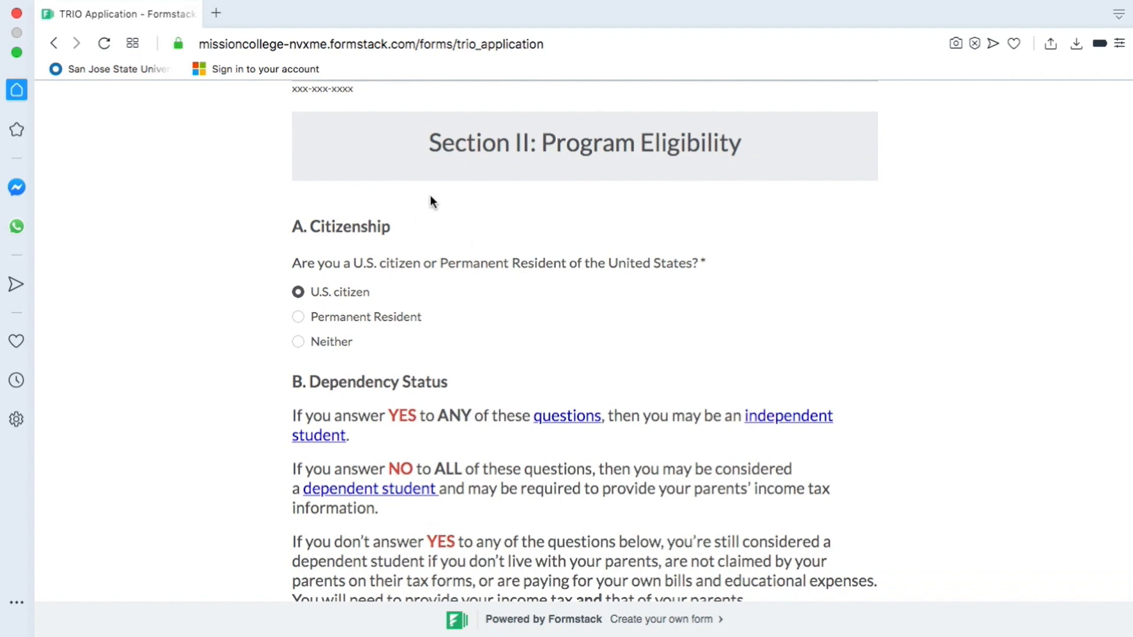
scroll(535, 171, down, 1)
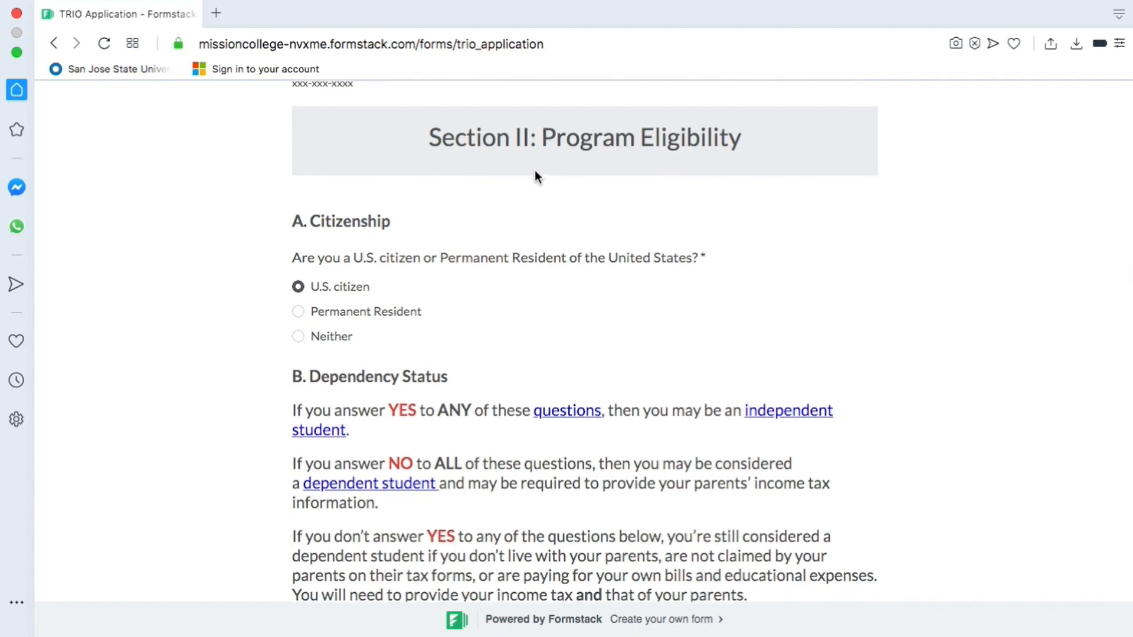
Try the Permanent Resident answer to the citizenship question and examine its resident number and Green Card upload fields.
click(307, 307)
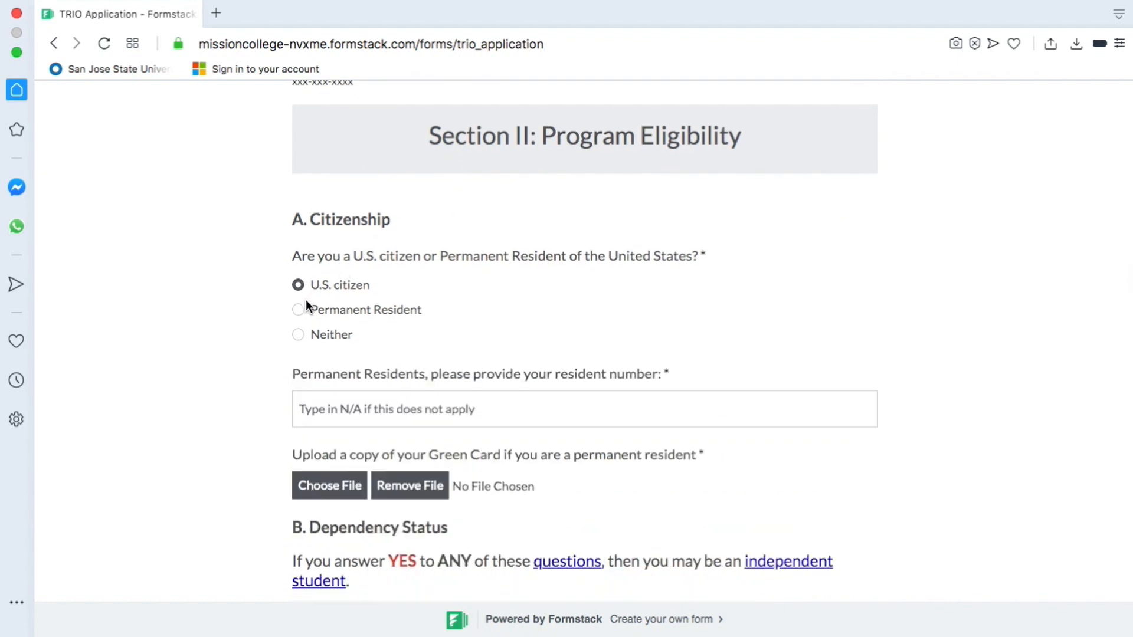
click(401, 408)
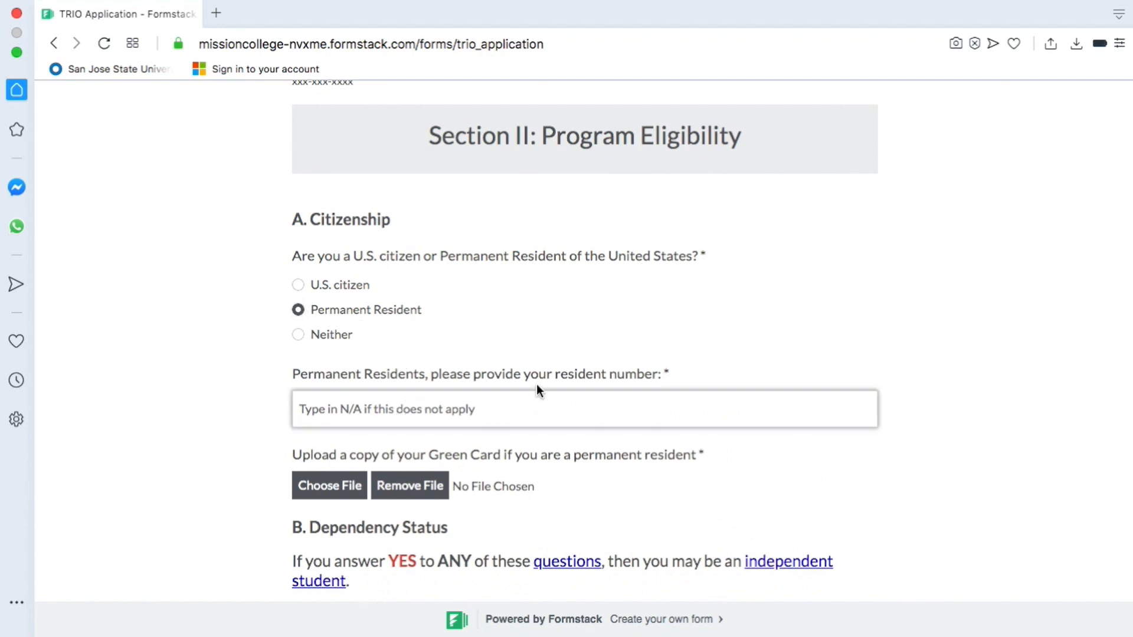
click(537, 384)
scroll(536, 397, down, 1)
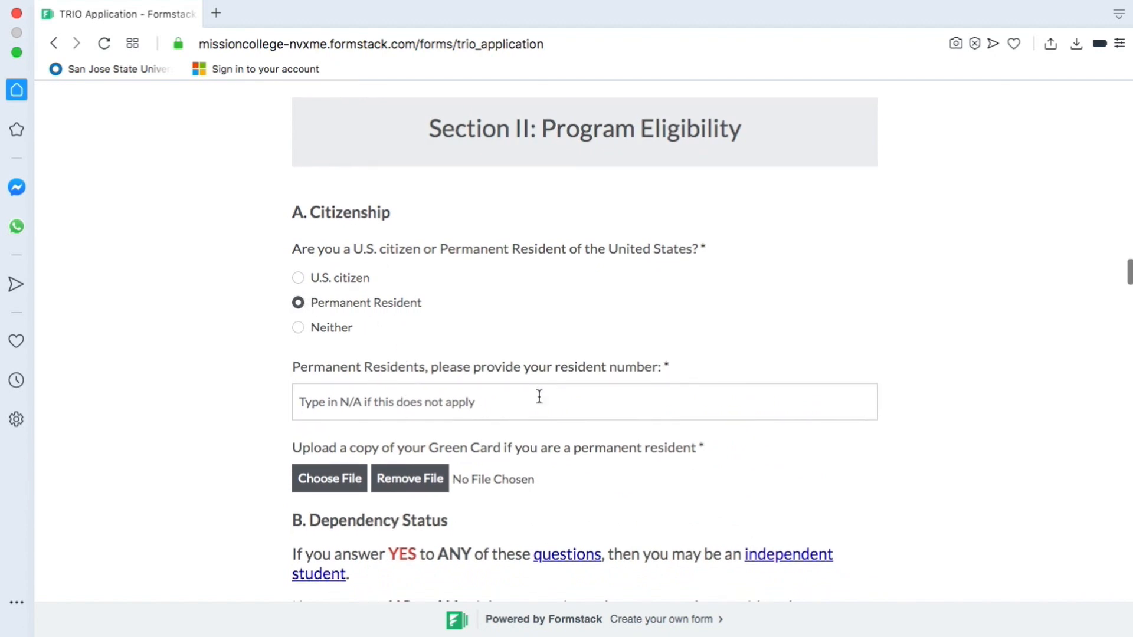
click(418, 400)
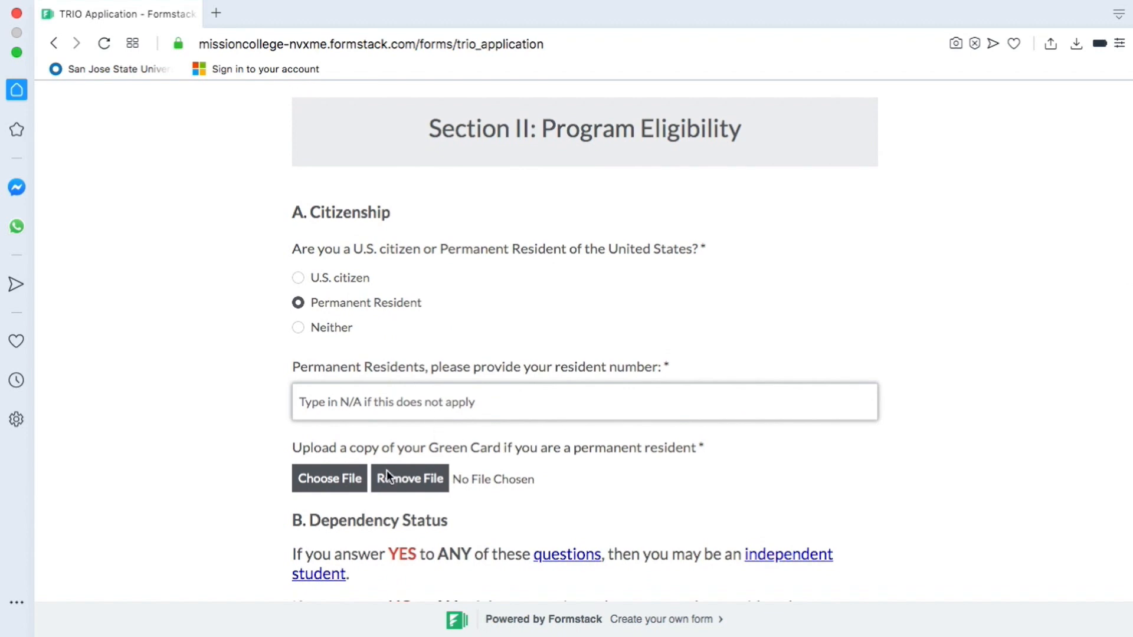
drag(404, 446, 604, 442)
click(658, 446)
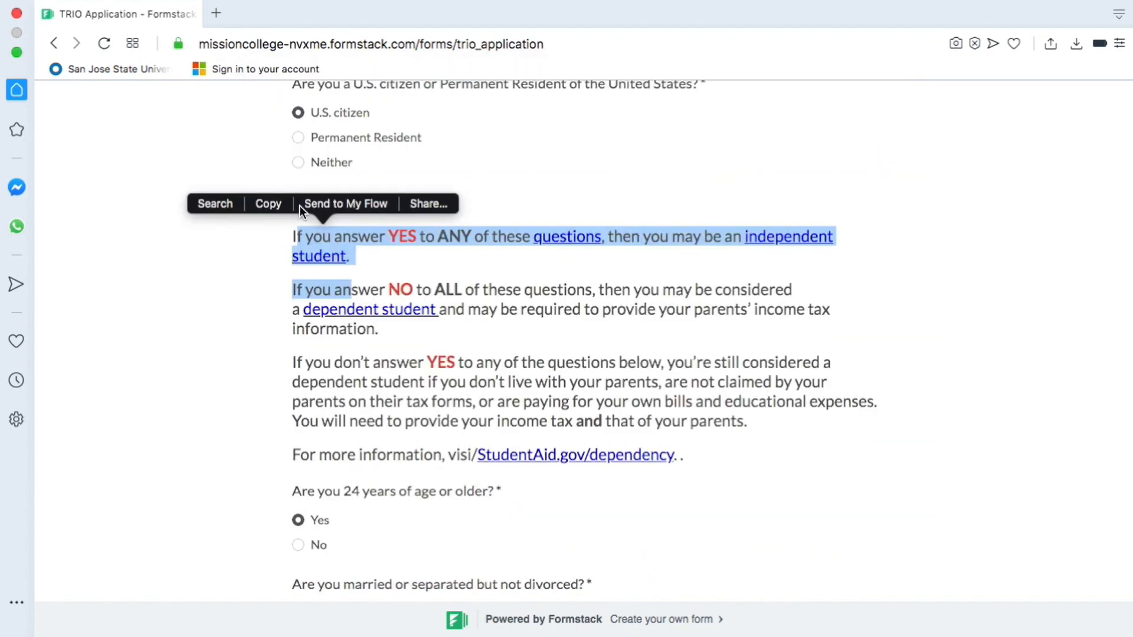
Review the Dependency Status instructions, highlighting the explanatory text, and continue to the Family Income section.
click(281, 235)
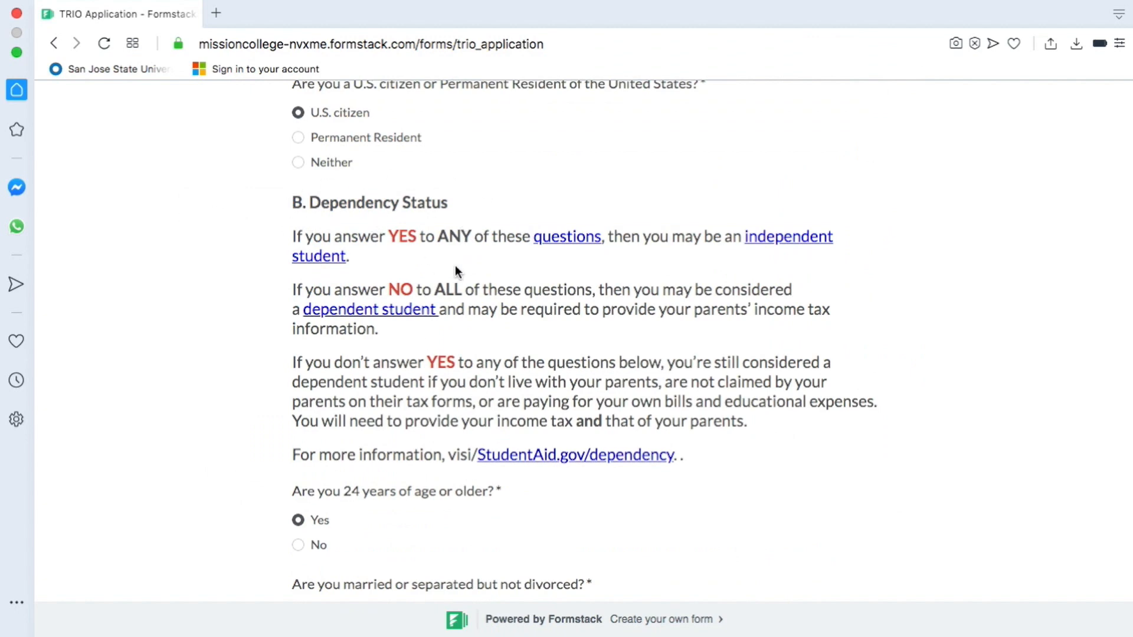
scroll(455, 271, down, 1)
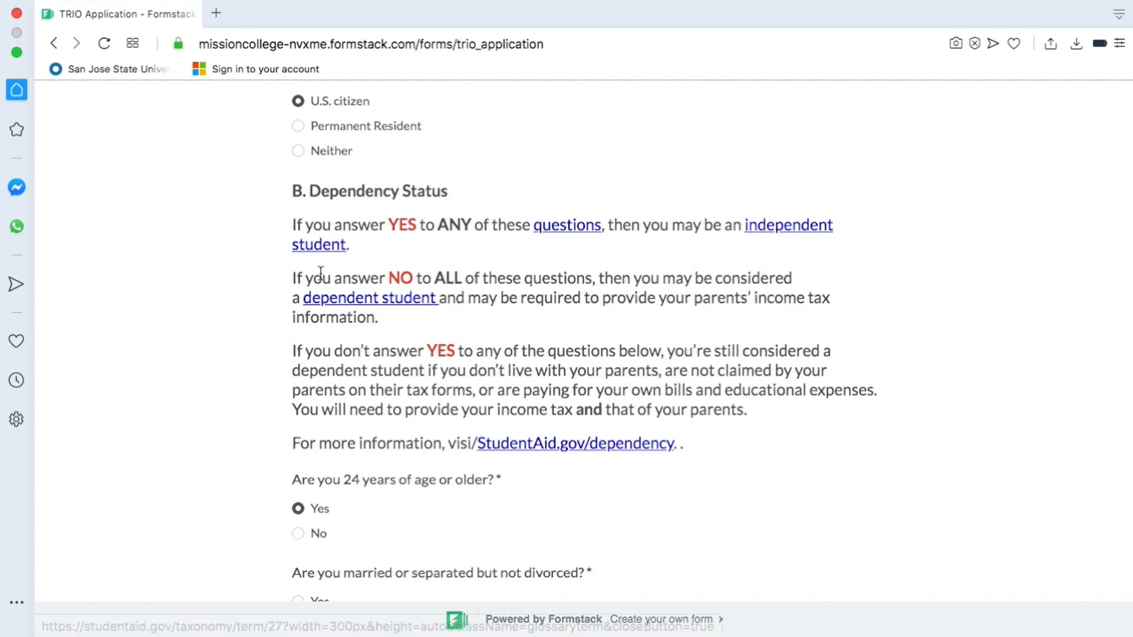
drag(293, 220, 696, 437)
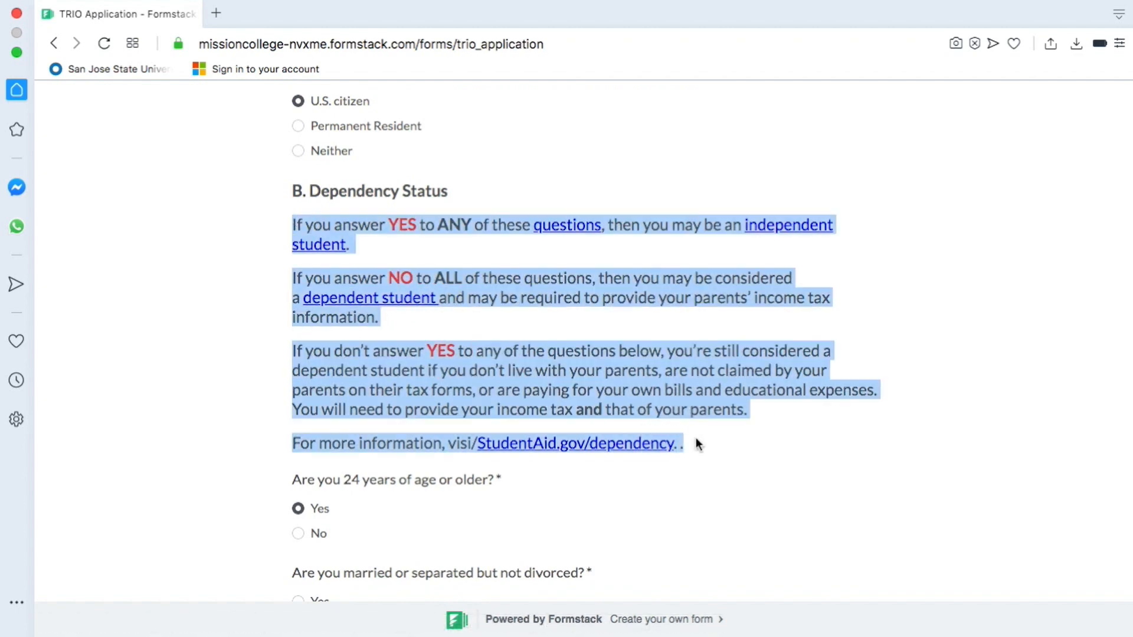
click(698, 407)
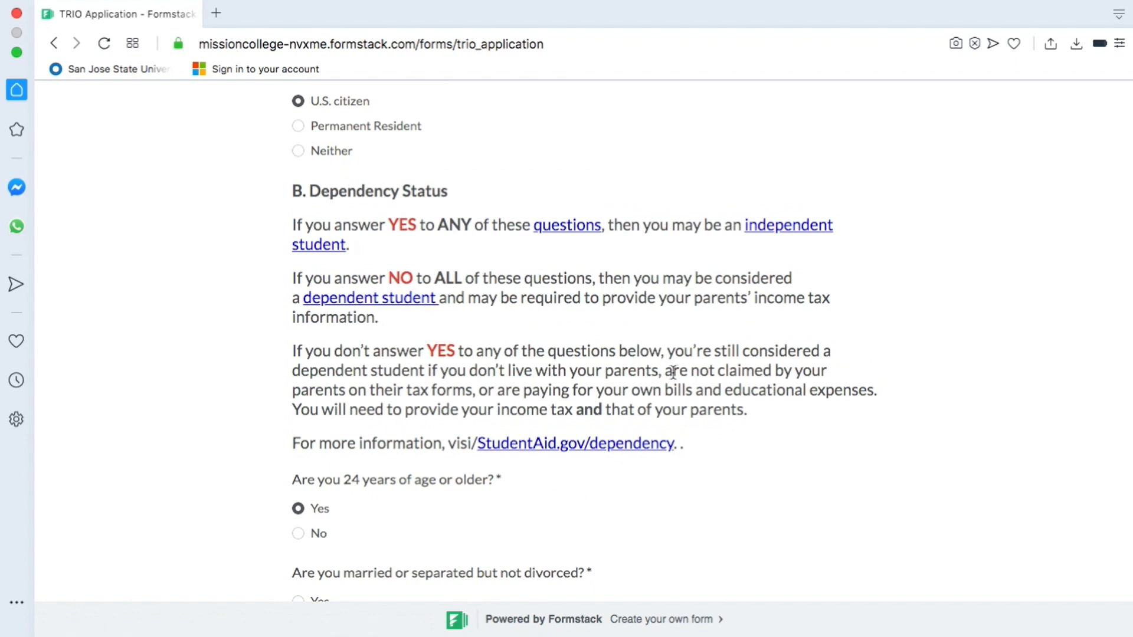
scroll(531, 314, down, 10)
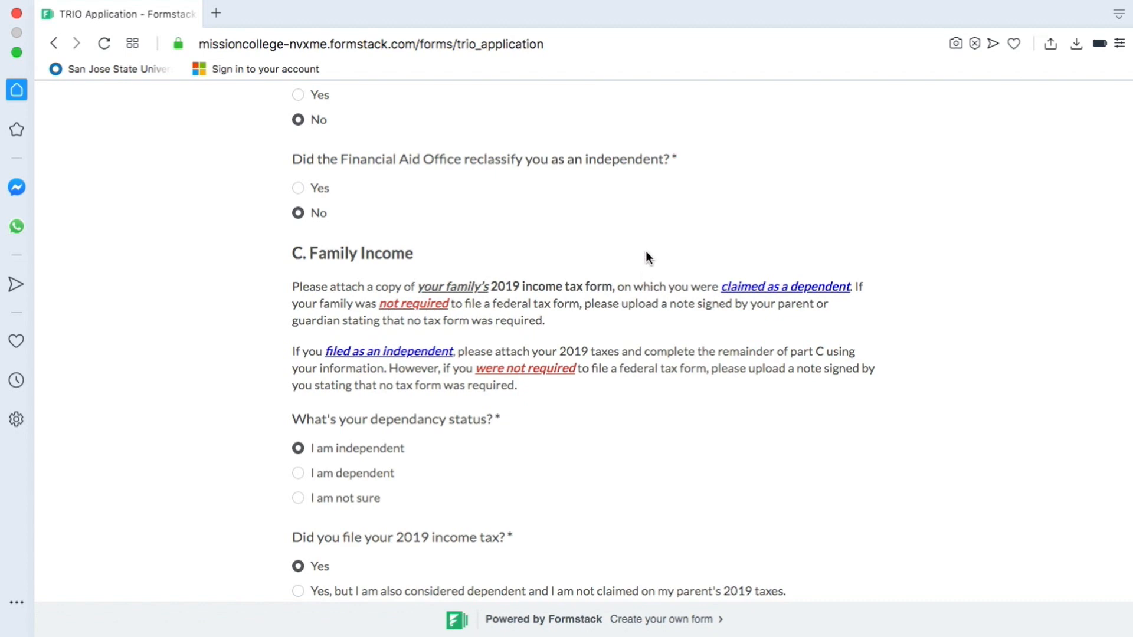
Review the Family Income instructions and tax questions, highlighting the text about uploading a signed note when no tax form was required.
scroll(636, 334, down, 6)
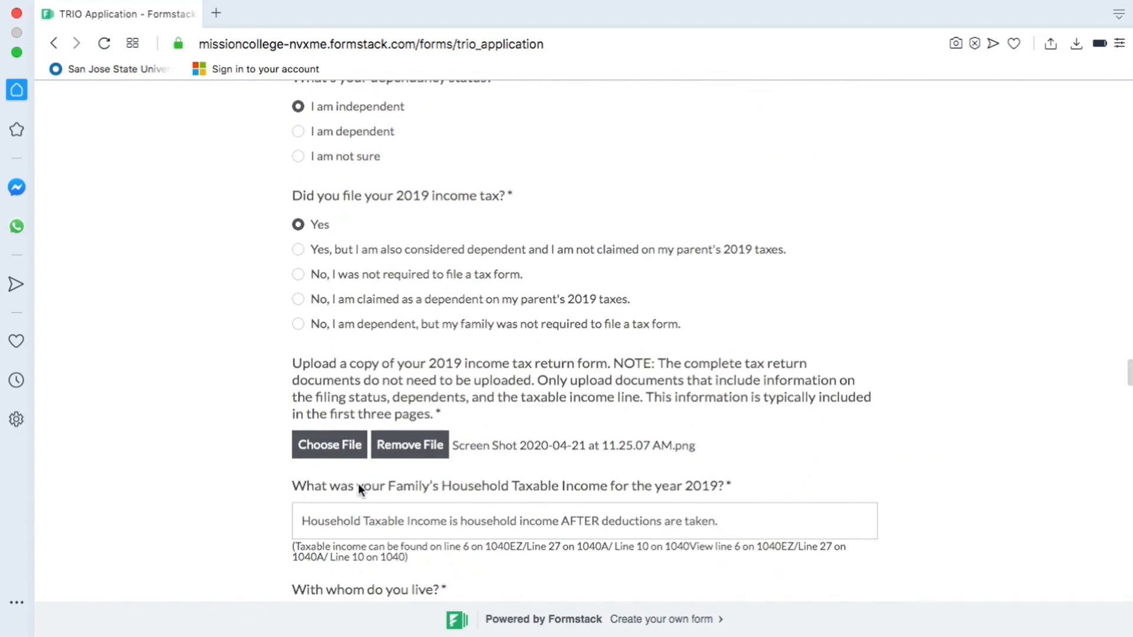
scroll(483, 424, up, 6)
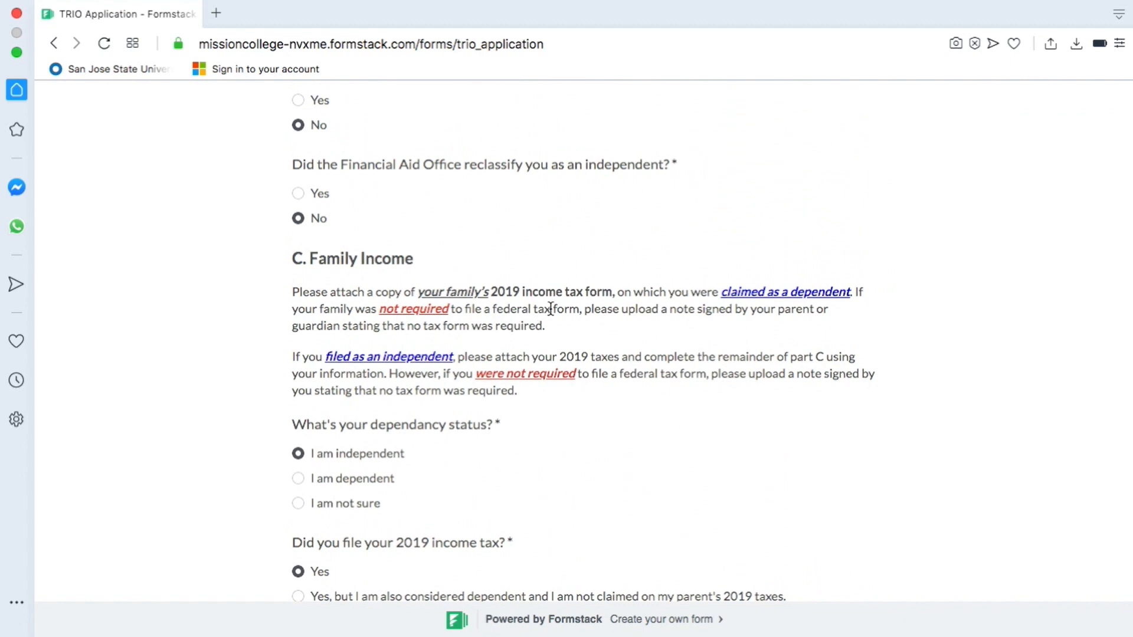
scroll(550, 309, down, 2)
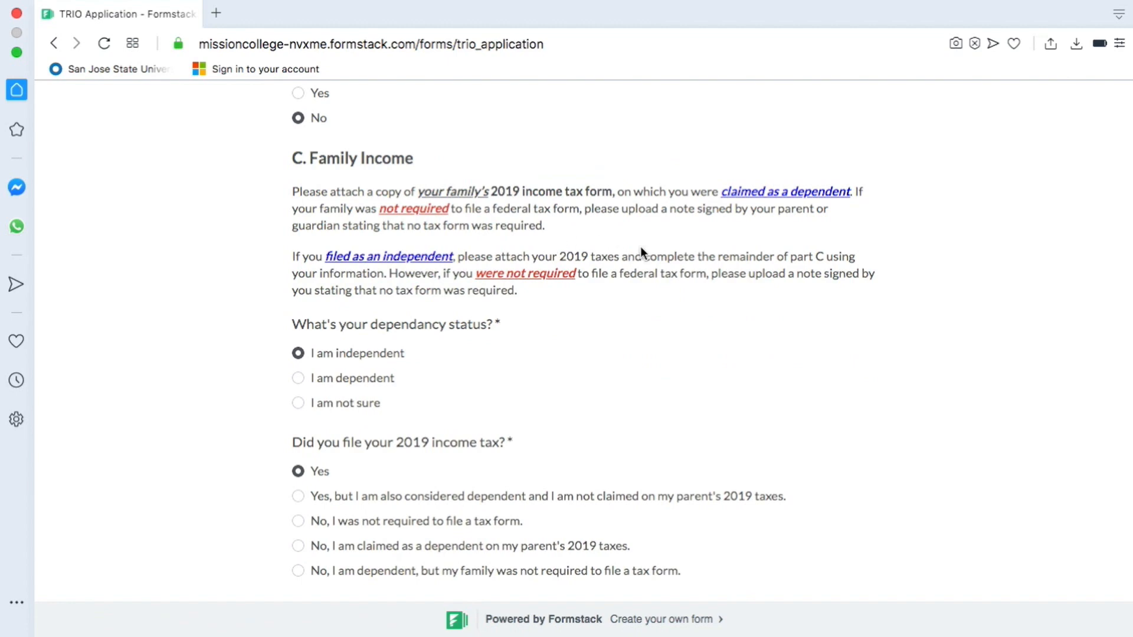
scroll(681, 319, down, 3)
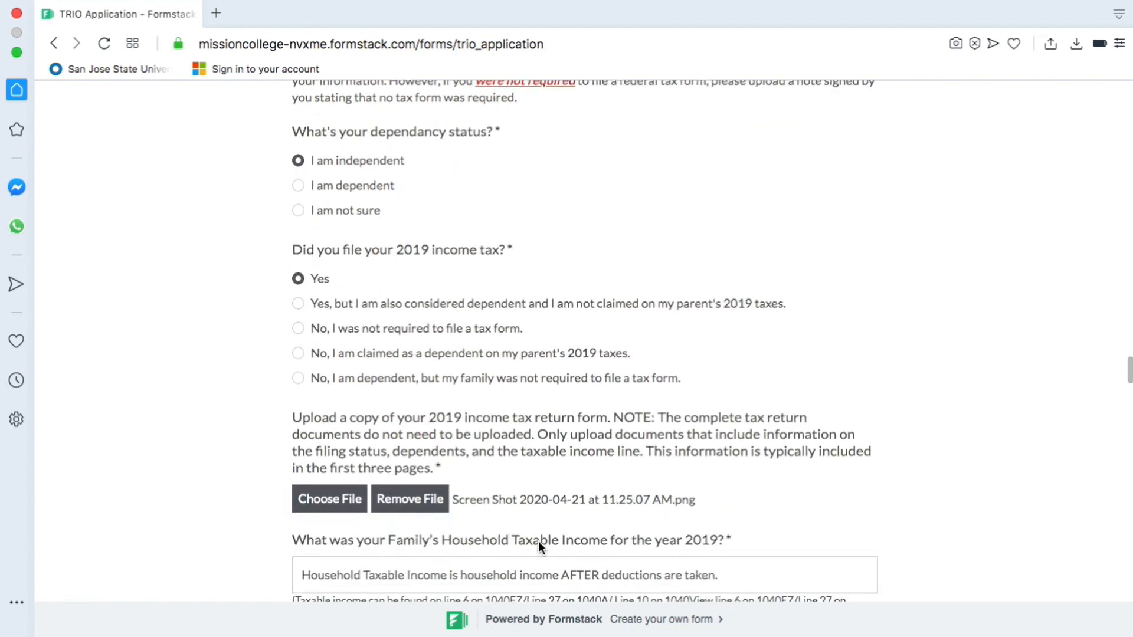
scroll(480, 378, up, 4)
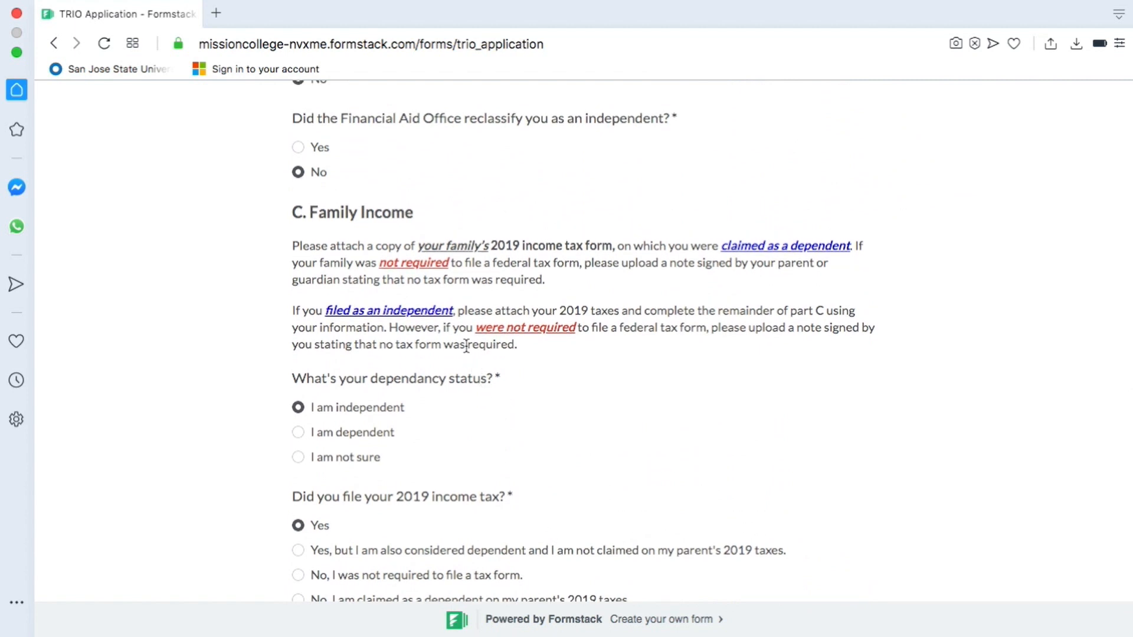
drag(712, 326, 780, 339)
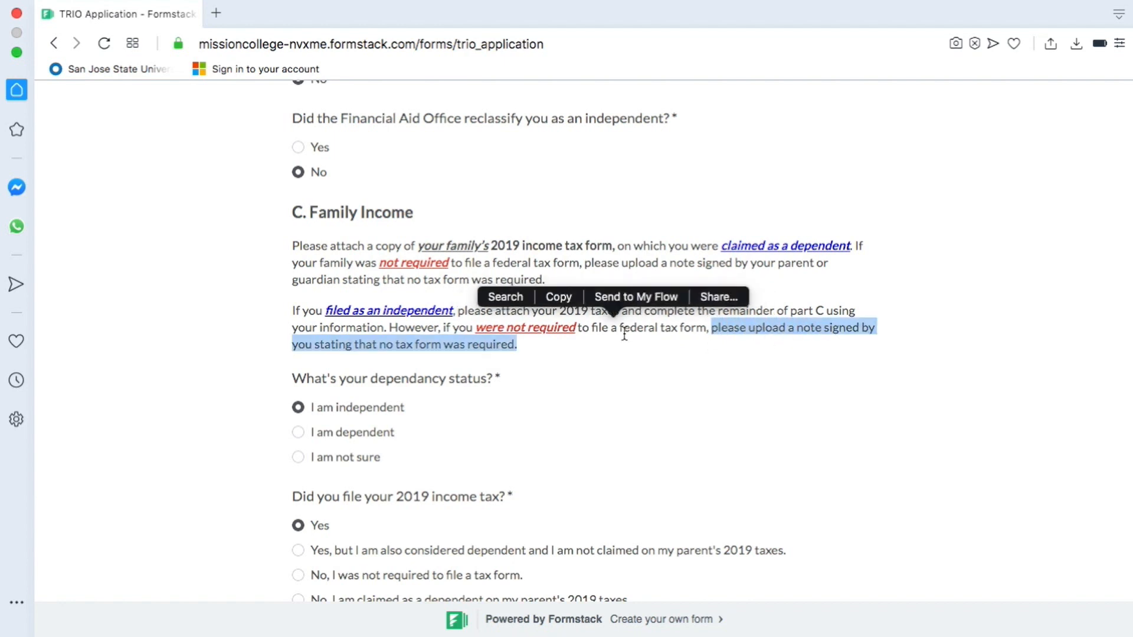
click(552, 360)
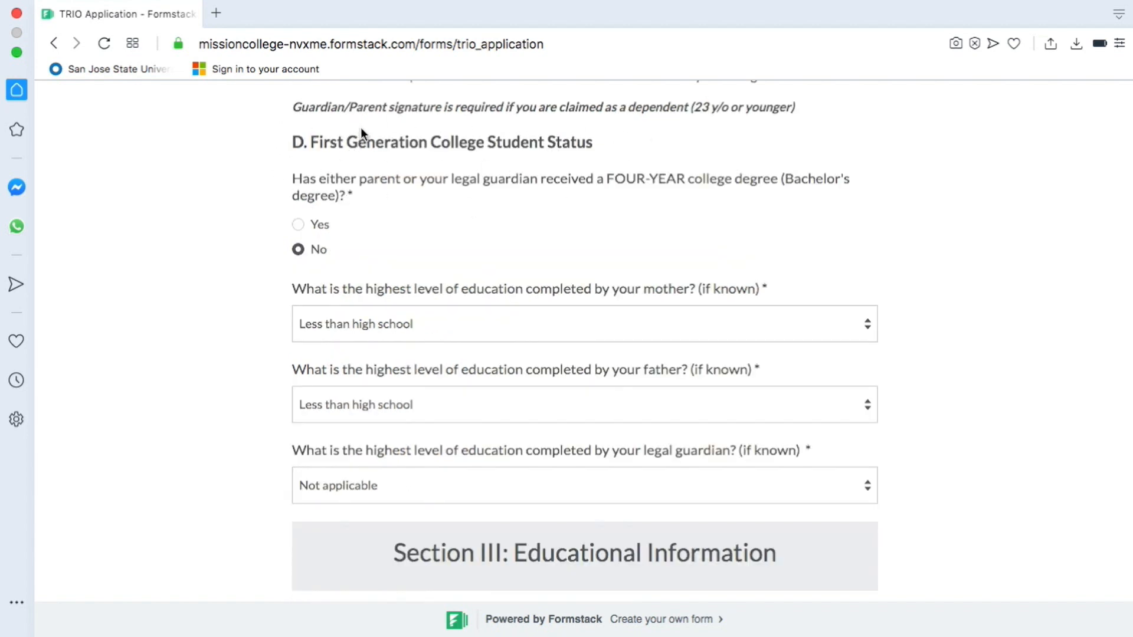
Highlight the First Generation College Student Status heading and look through the parents' education questions and Section III: Educational Information.
drag(337, 139, 515, 140)
click(604, 139)
scroll(362, 342, down, 5)
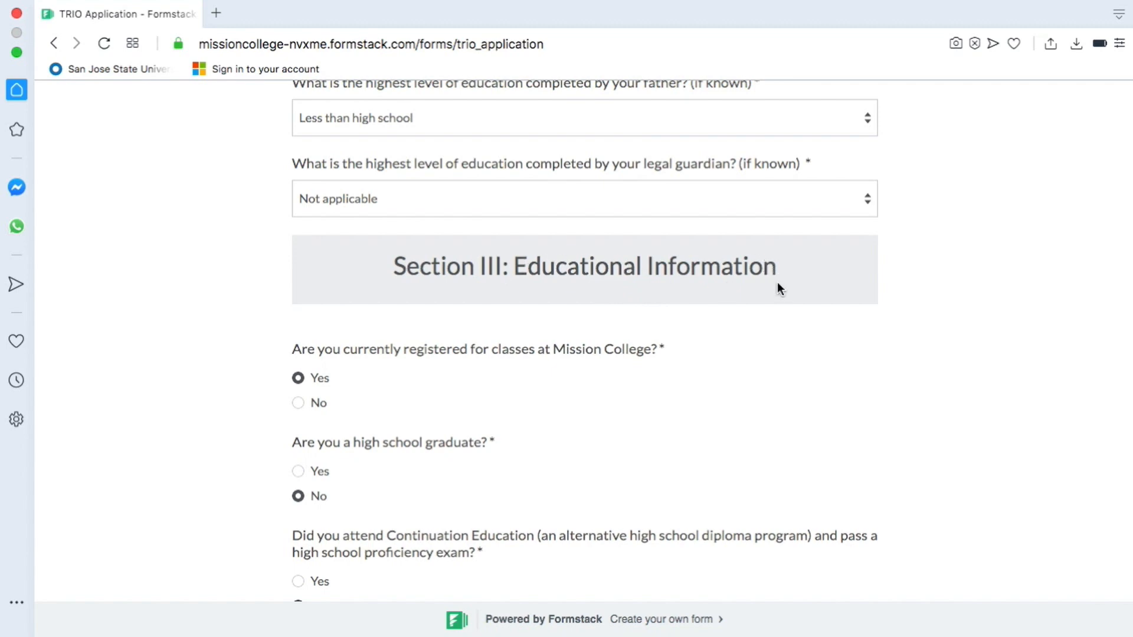
scroll(643, 350, down, 1)
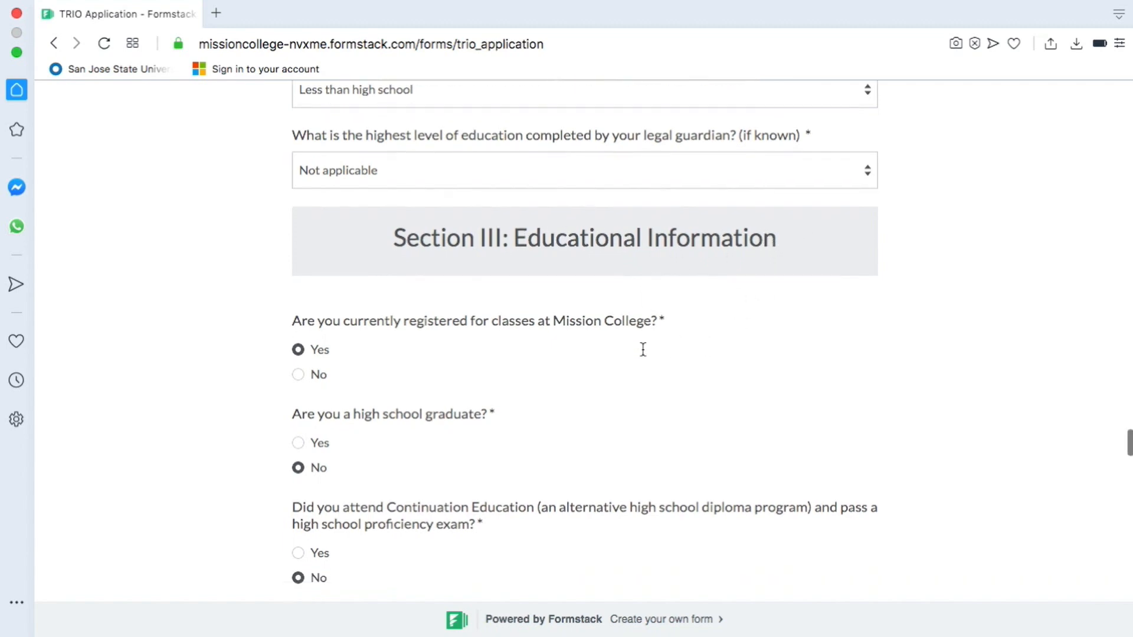
scroll(644, 349, down, 2)
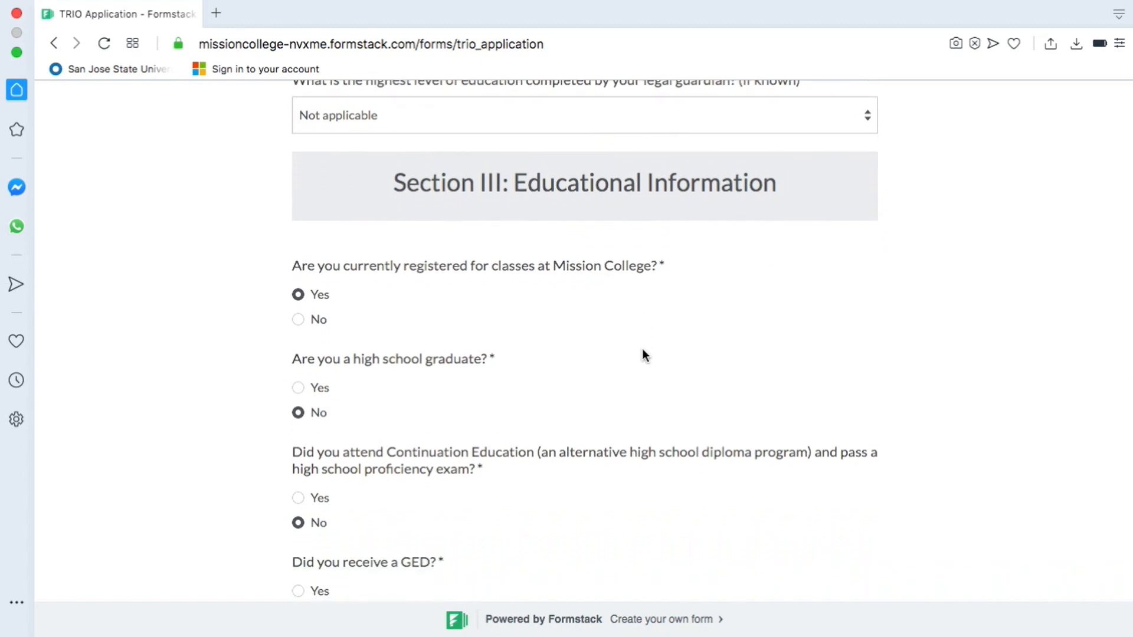
scroll(643, 353, down, 1)
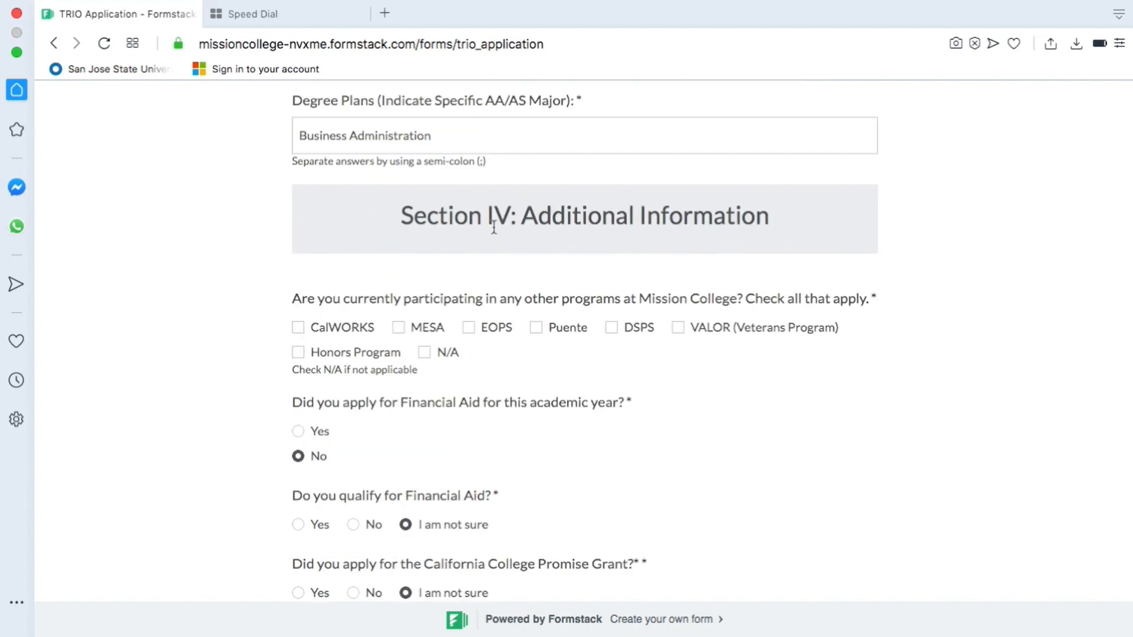
Look through Section IV: Additional Information and examine the guidance for the question on why the applicant wants to join TRIO.
scroll(558, 242, down, 1)
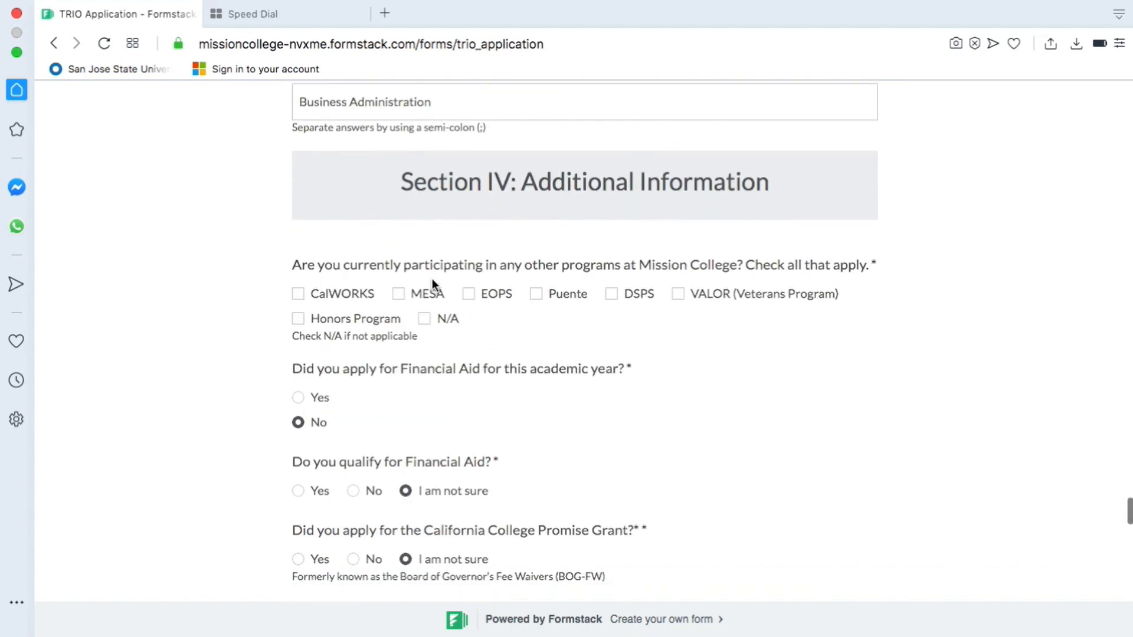
scroll(444, 320, down, 3)
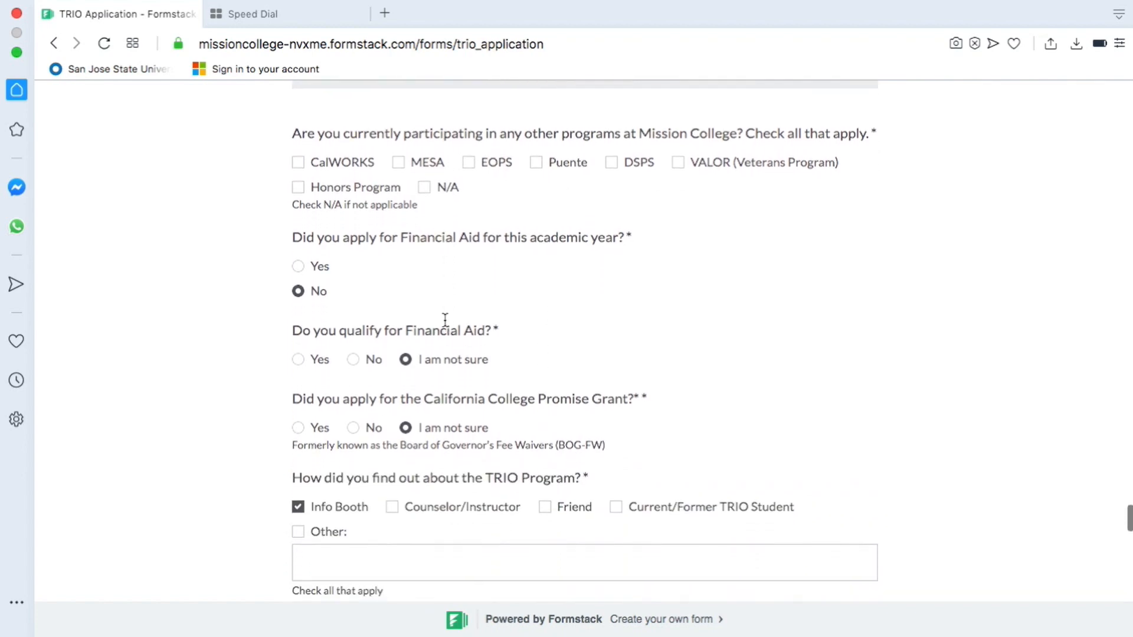
scroll(445, 319, down, 7)
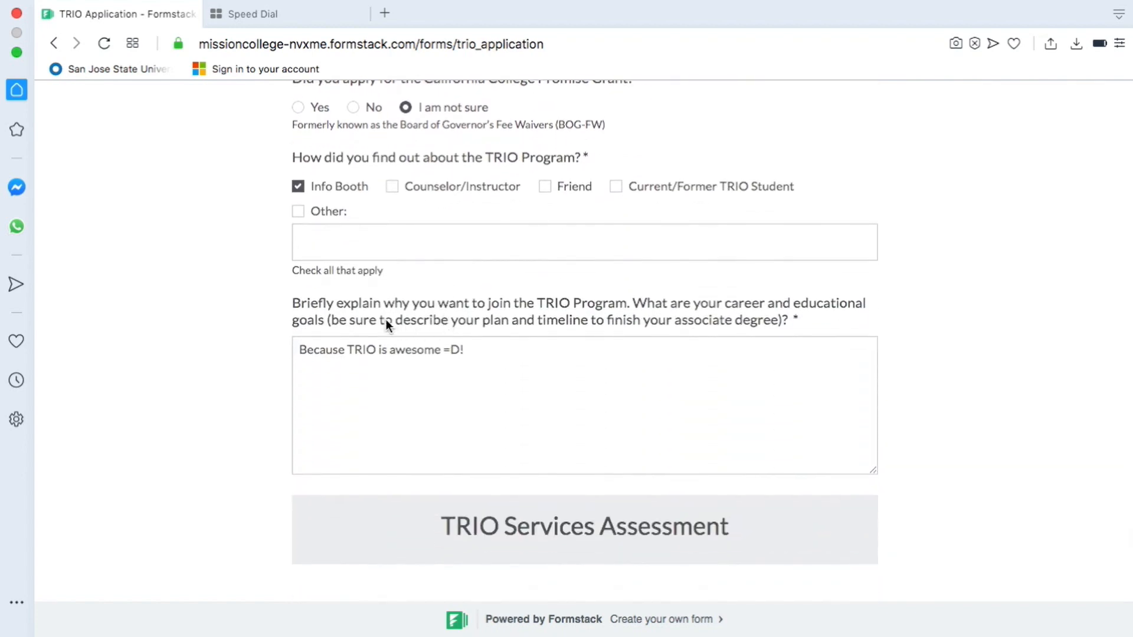
scroll(265, 262, down, 2)
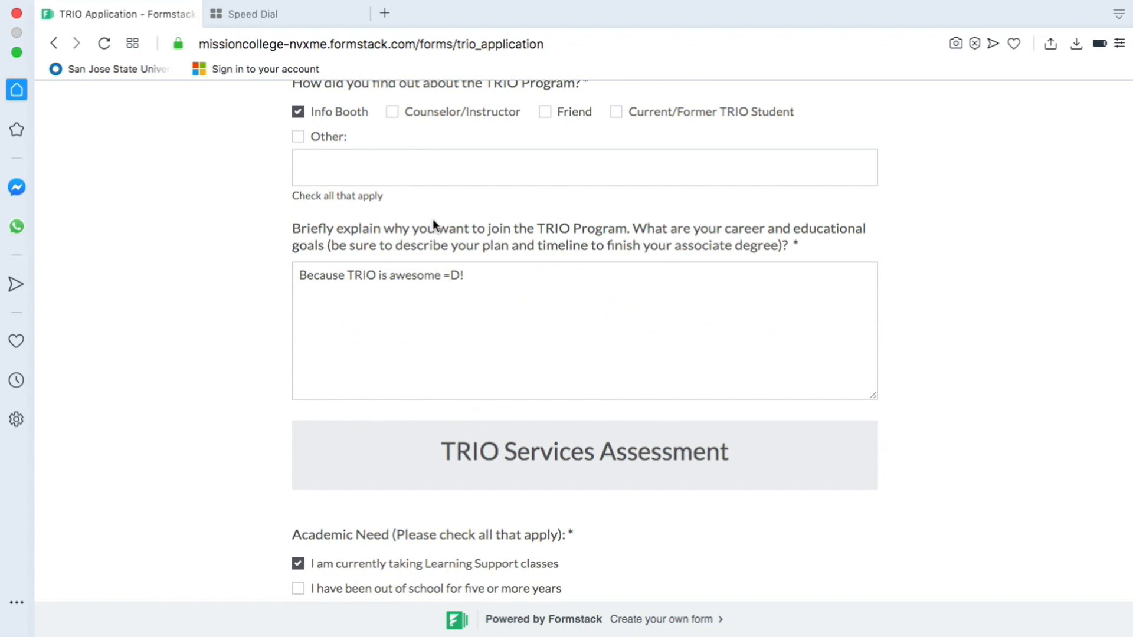
click(576, 317)
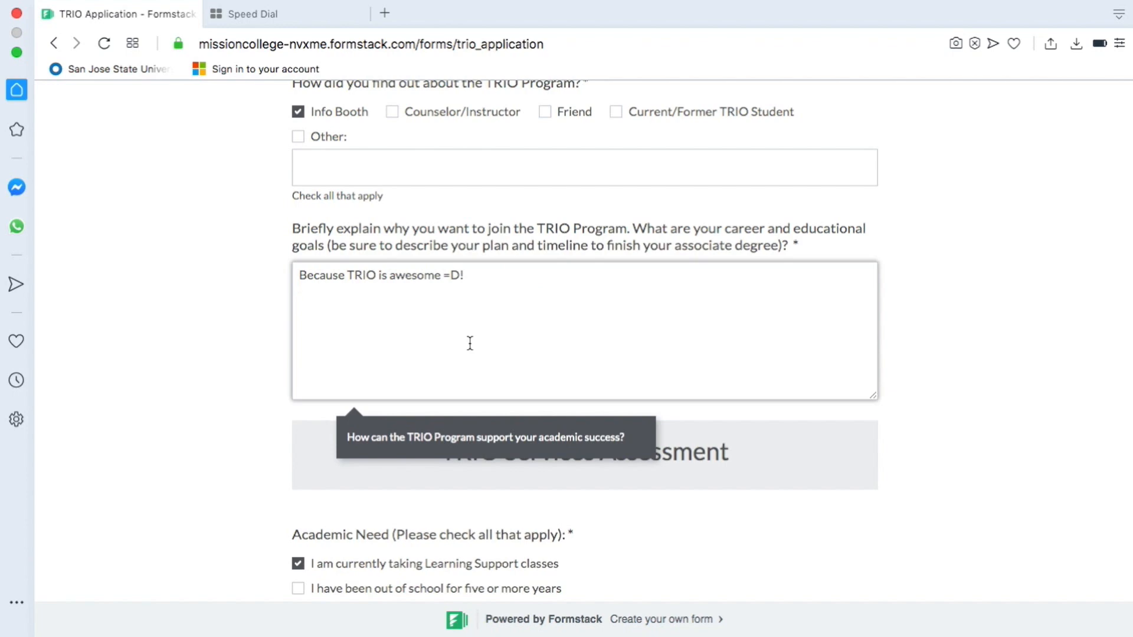
click(275, 333)
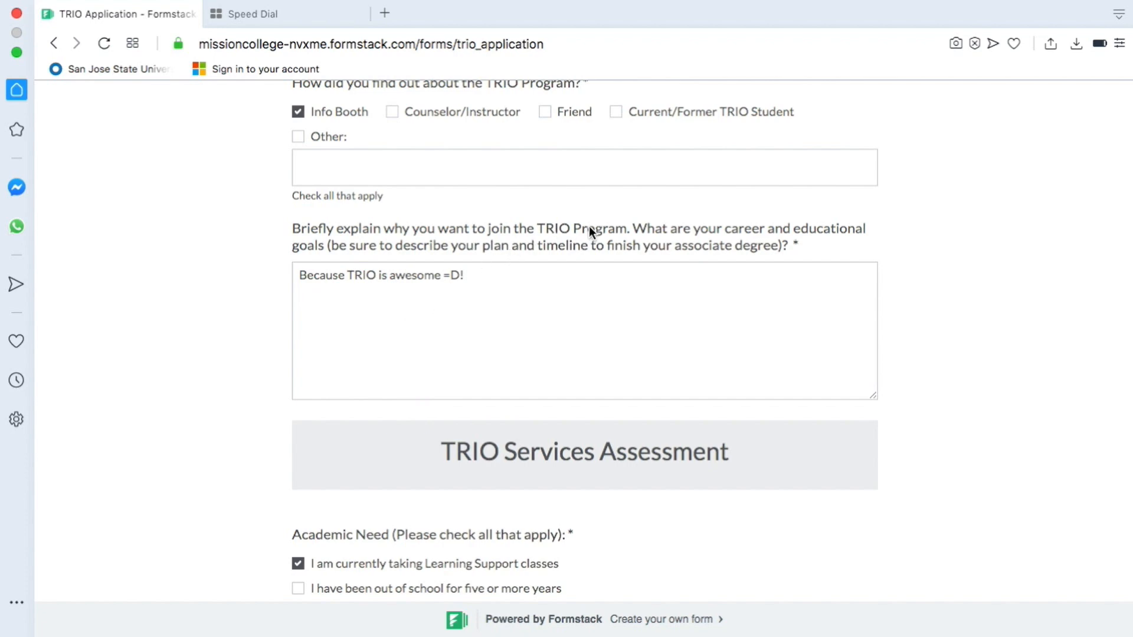
Look through the TRIO Services Assessment checklists, from Academic Need down to Personal-Social Development.
scroll(589, 231, down, 2)
scroll(488, 257, down, 4)
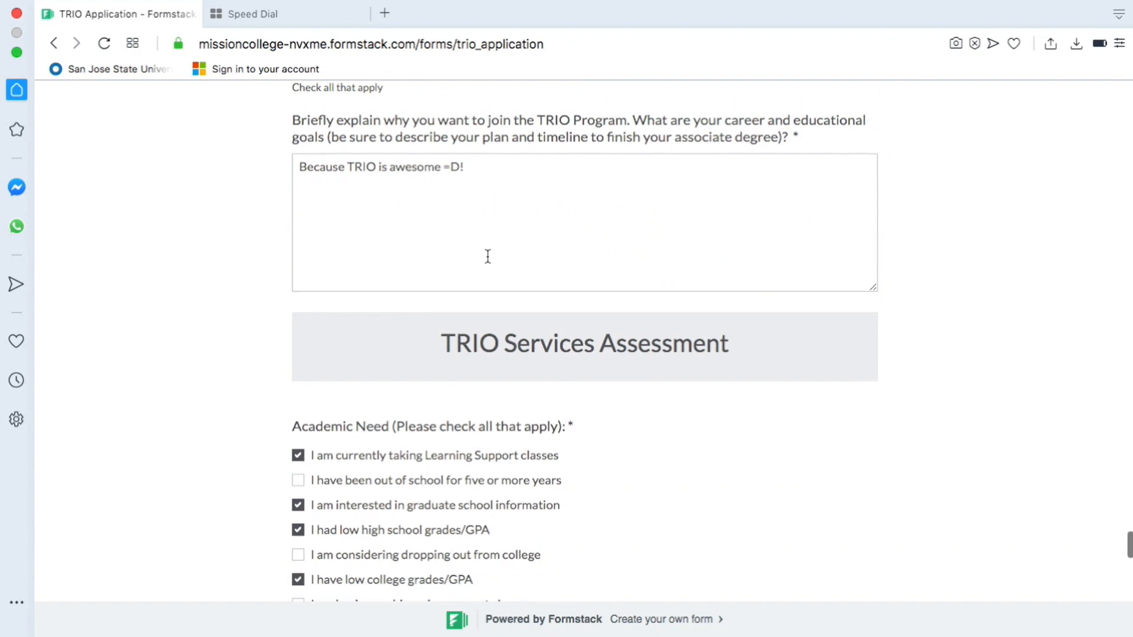
scroll(486, 260, down, 1)
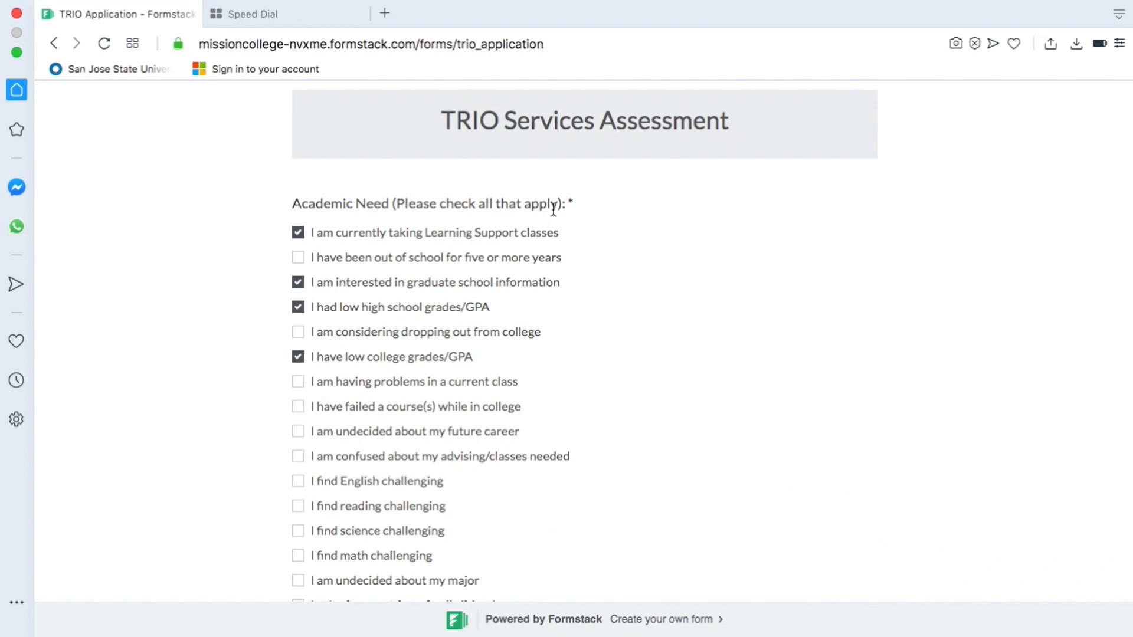
scroll(553, 207, down, 5)
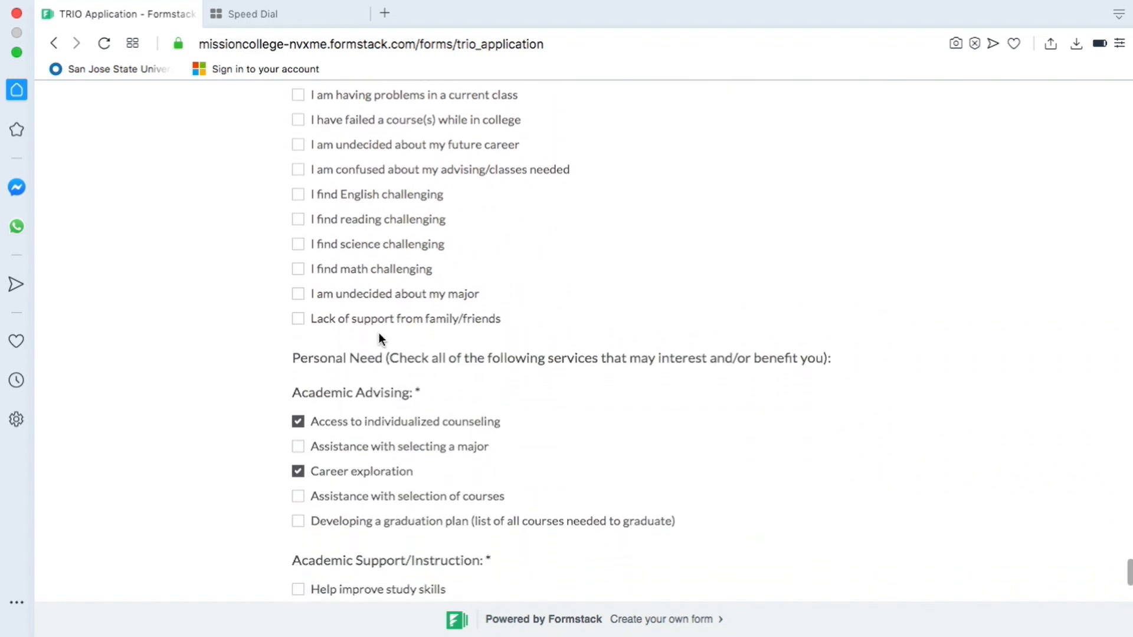
scroll(378, 338, down, 4)
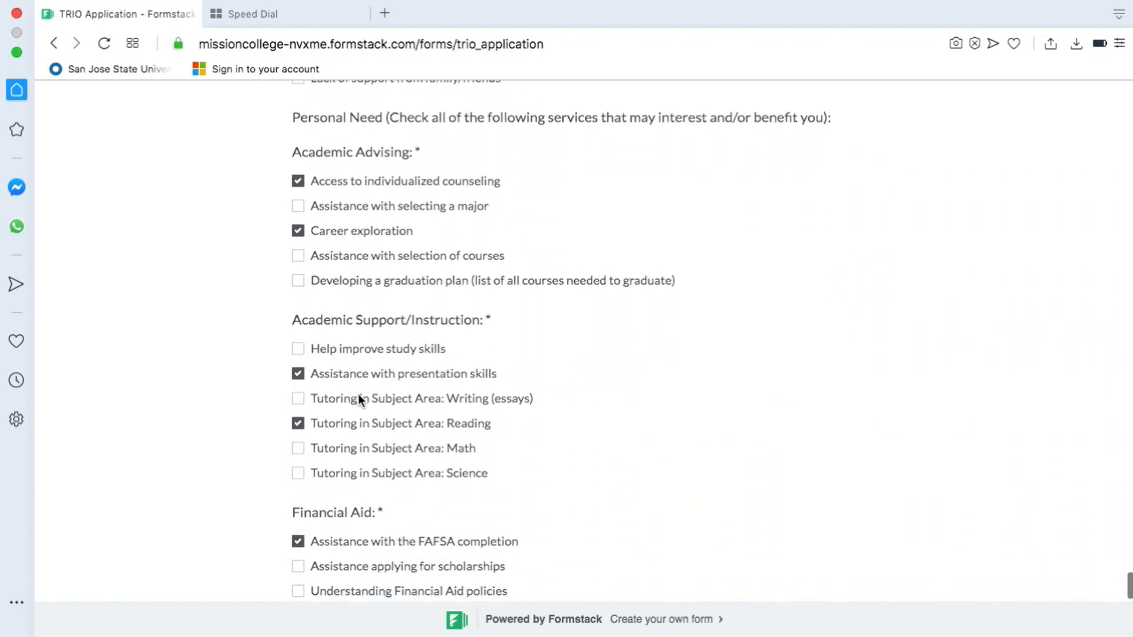
scroll(359, 399, down, 5)
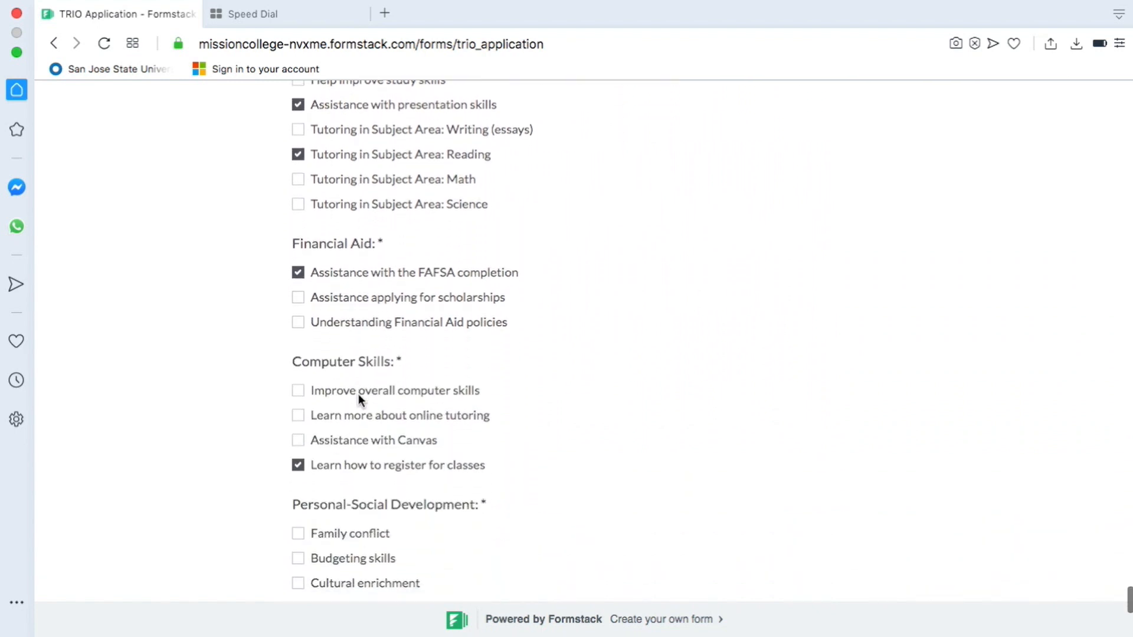
scroll(359, 395, down, 6)
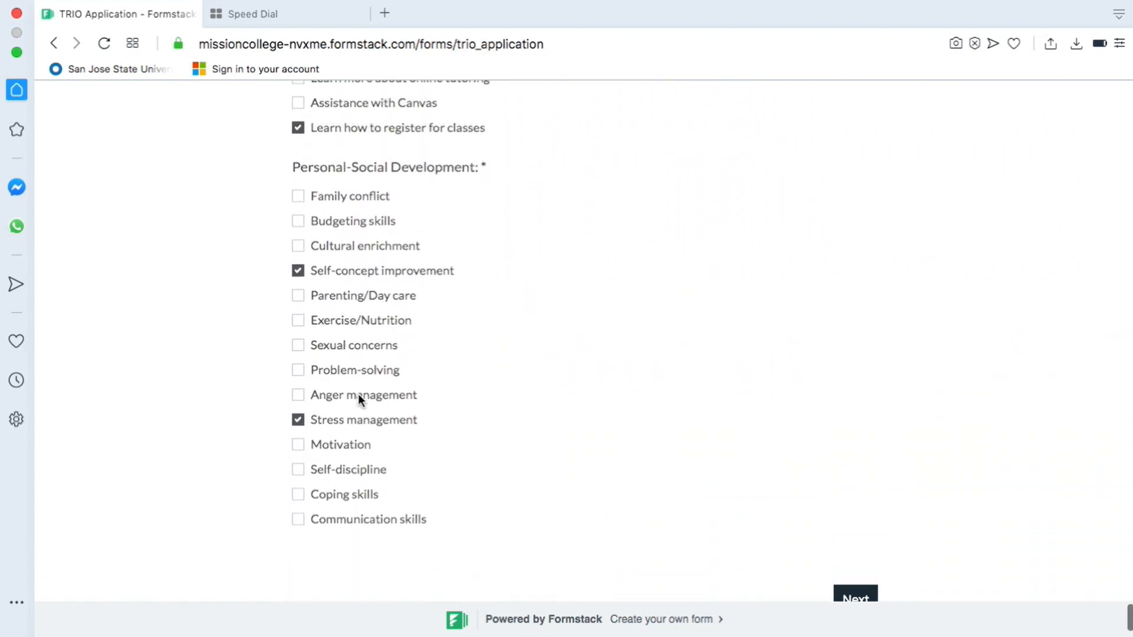
Recheck the Academic Need and Personal Need checklists, then advance the application to the Consent To Release page.
scroll(358, 394, up, 12)
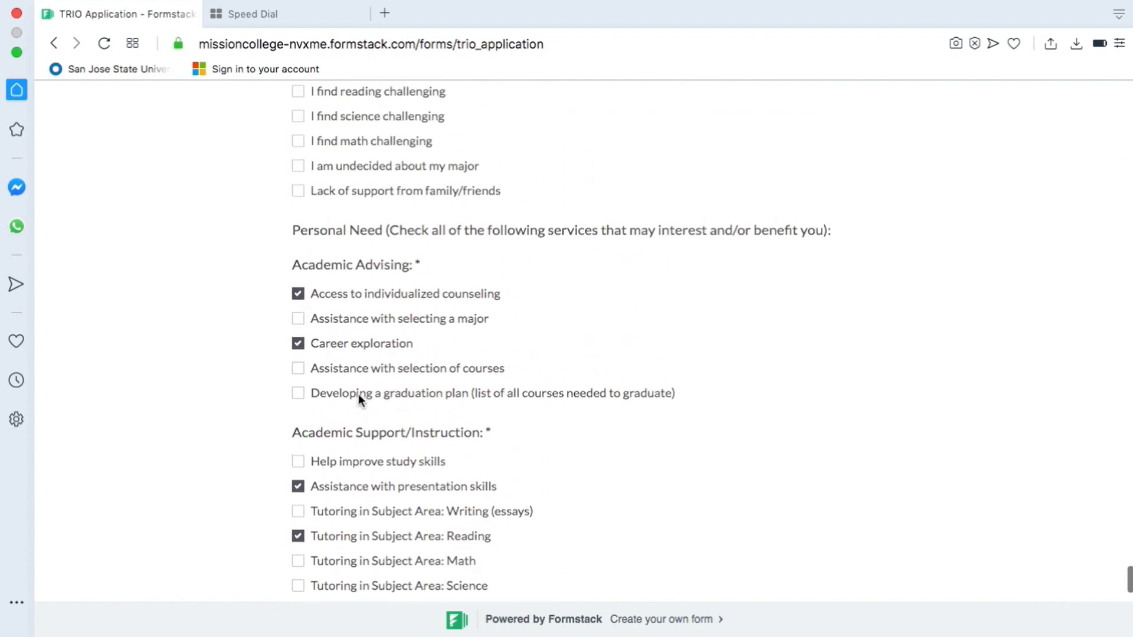
scroll(359, 394, up, 6)
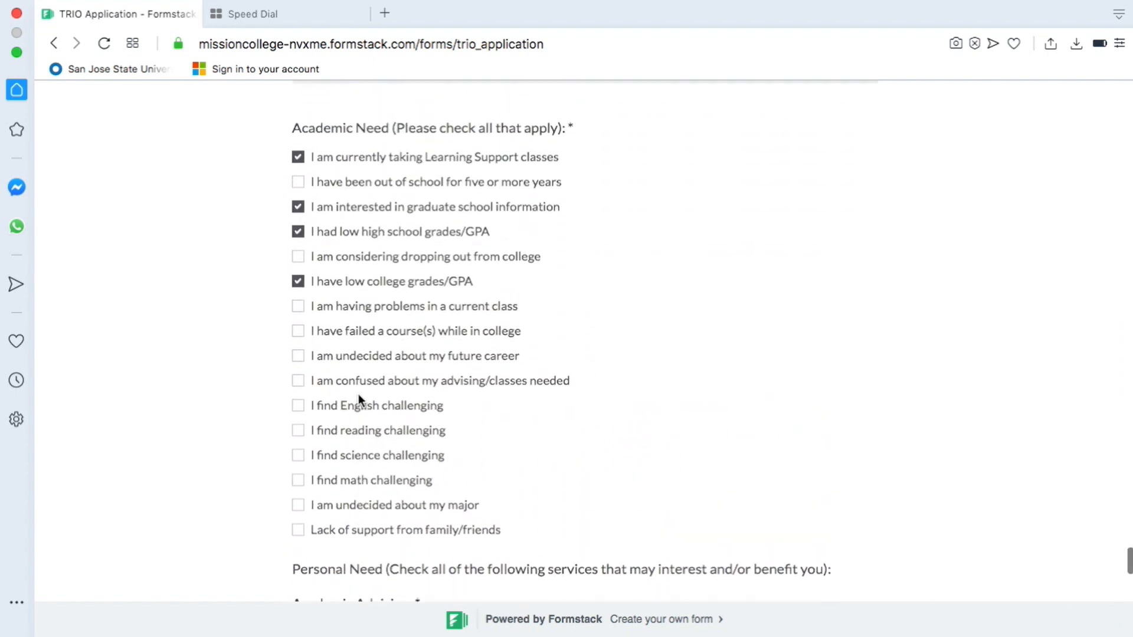
scroll(359, 397, up, 1)
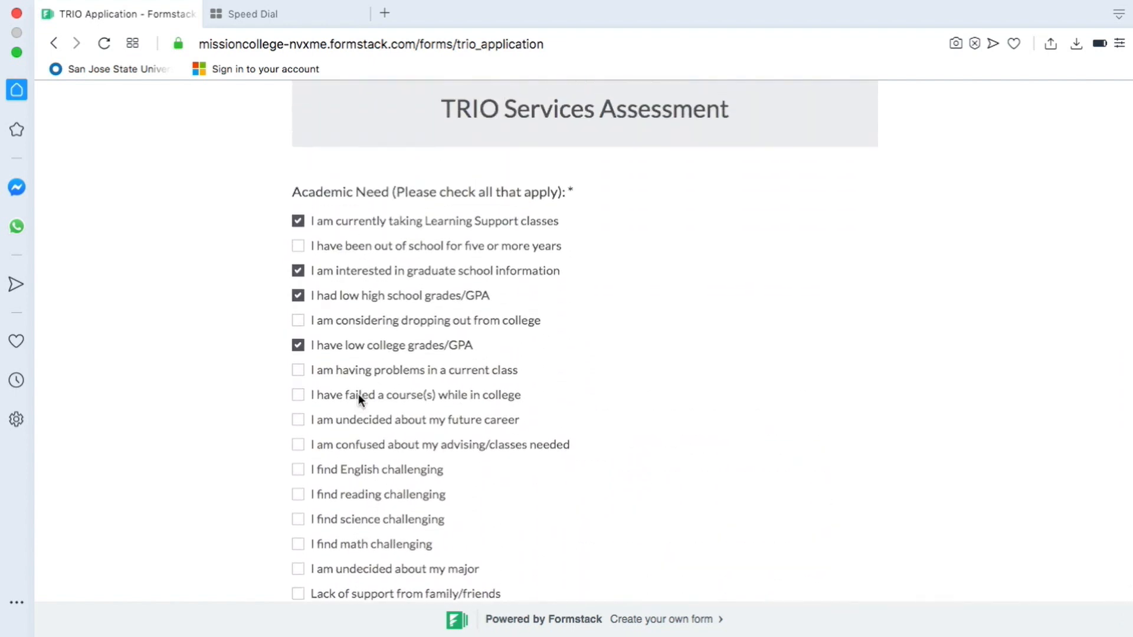
scroll(359, 394, down, 1)
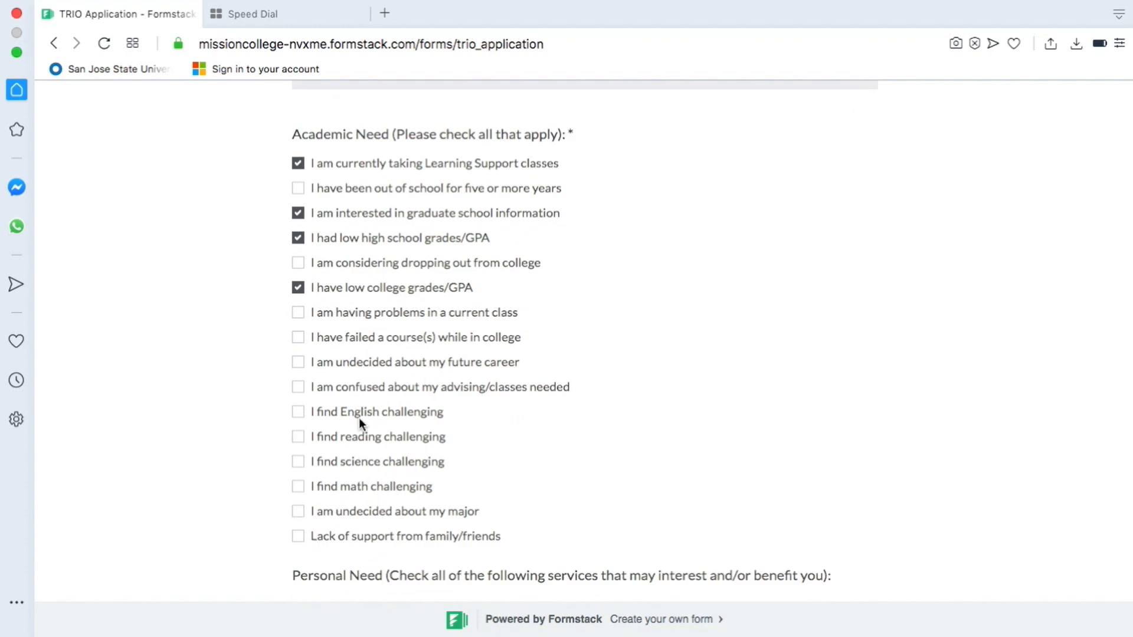
scroll(366, 416, down, 20)
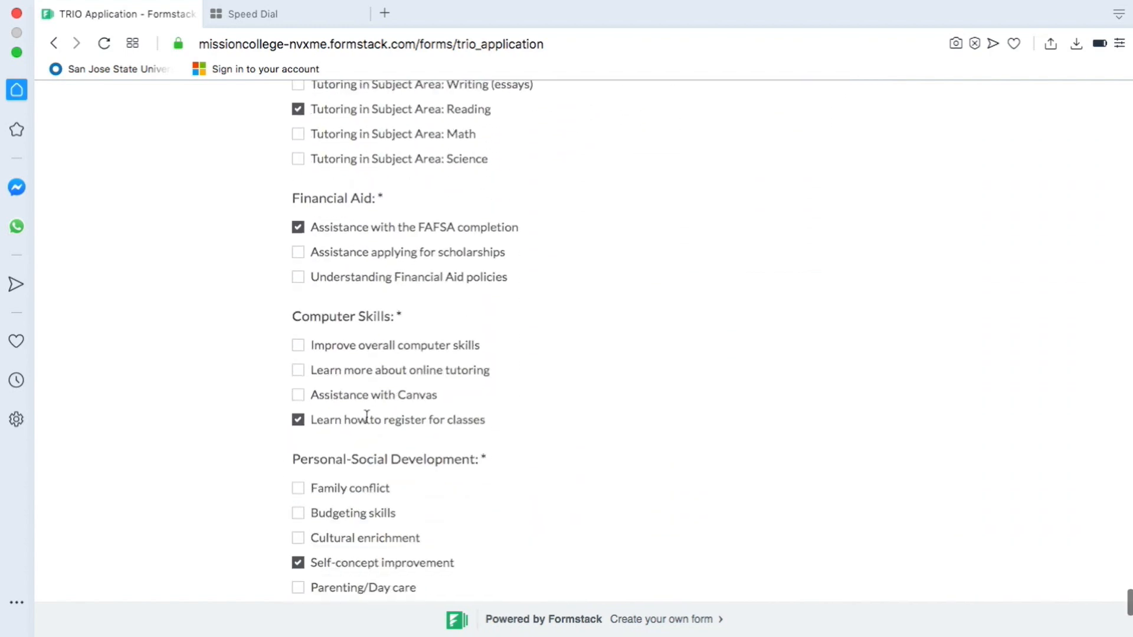
scroll(366, 416, down, 2)
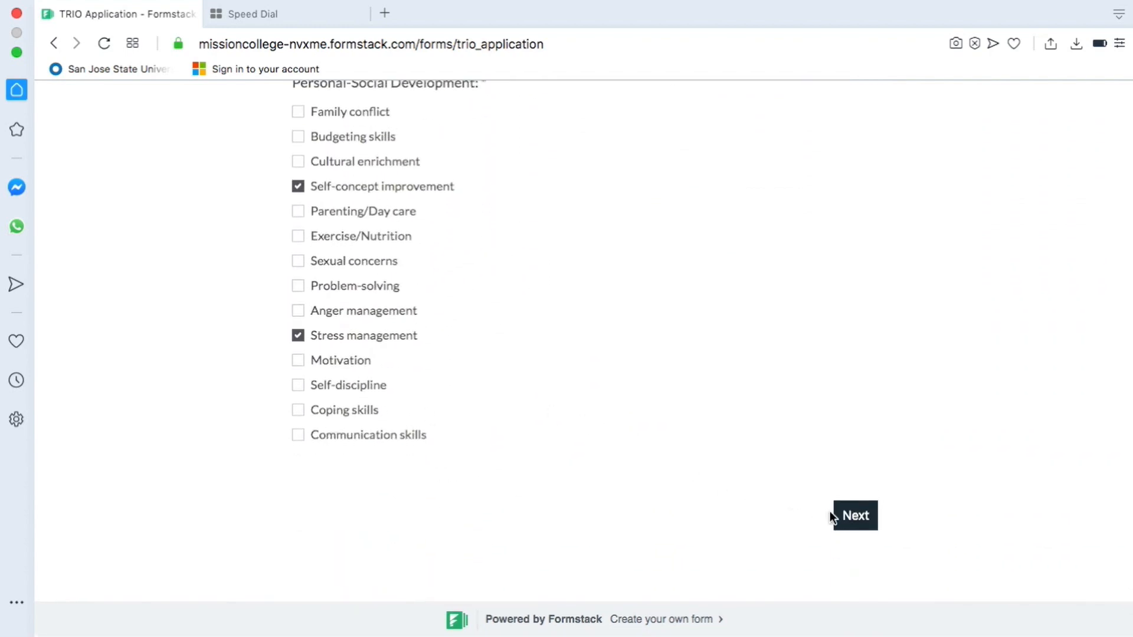
click(845, 518)
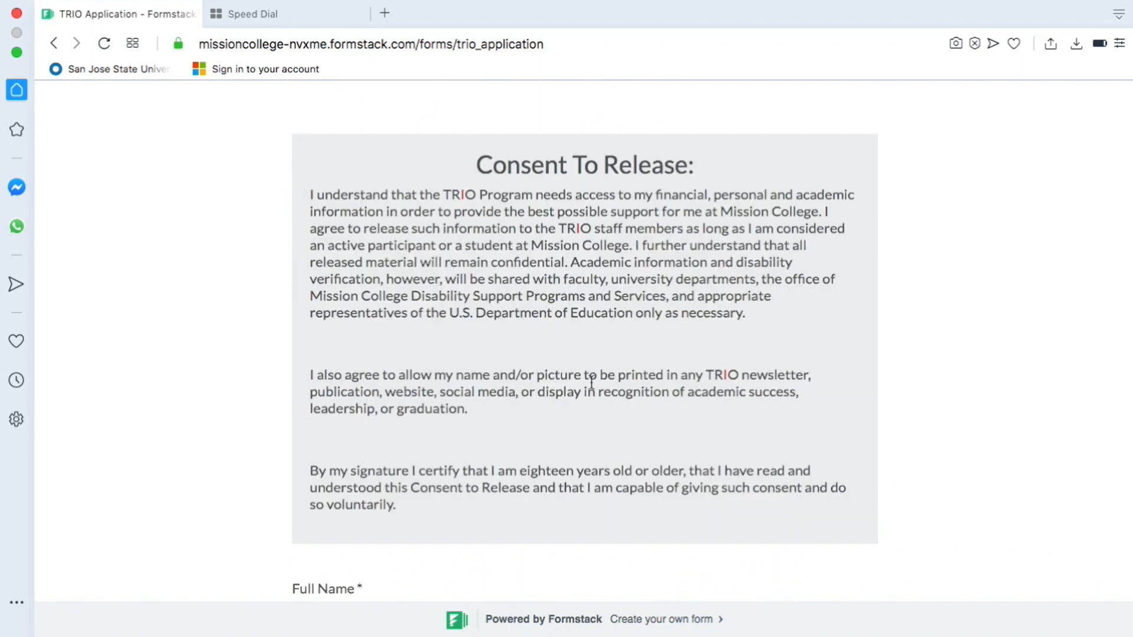
Fill in the applicant's first and last name under the Consent To Release statement and continue to the Release of Information page.
scroll(588, 249, down, 1)
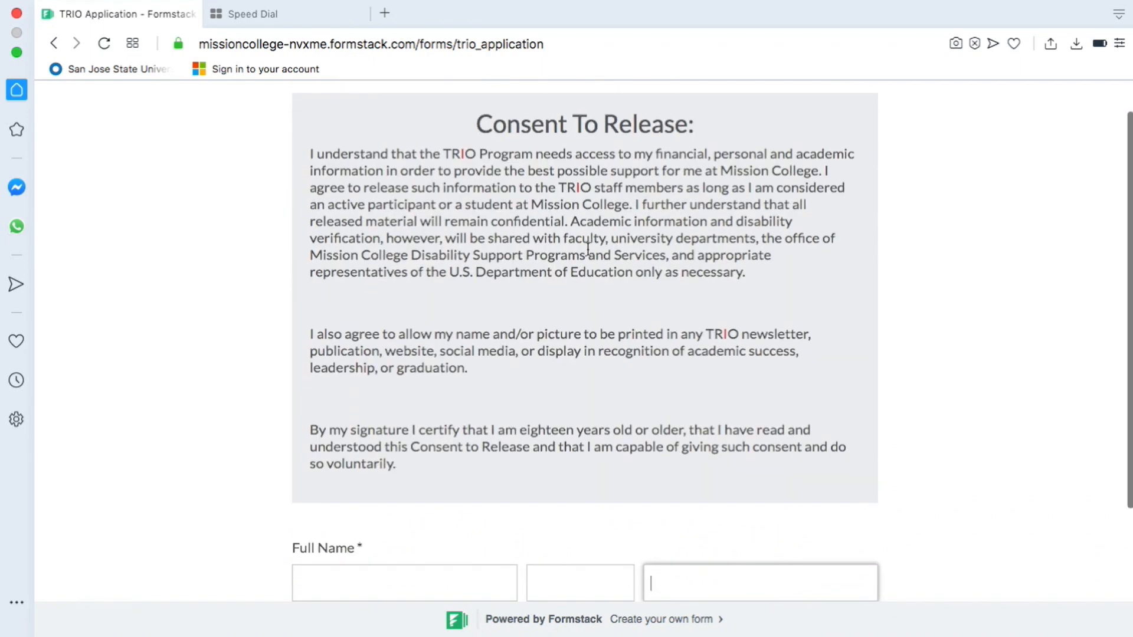
scroll(472, 434, down, 2)
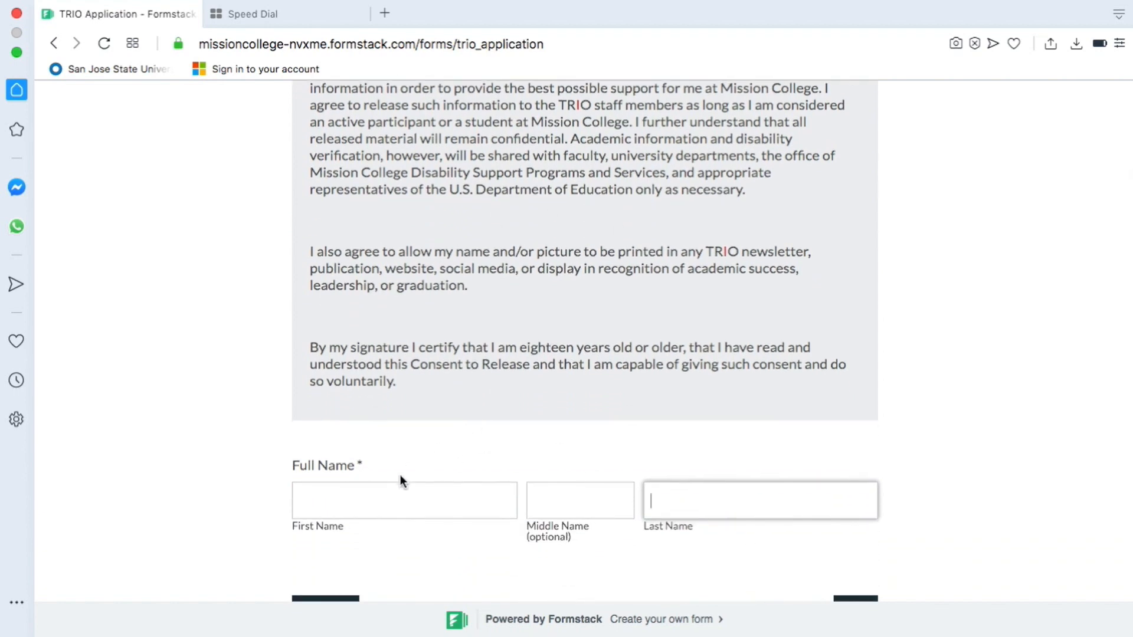
click(391, 487)
text(TRIO)
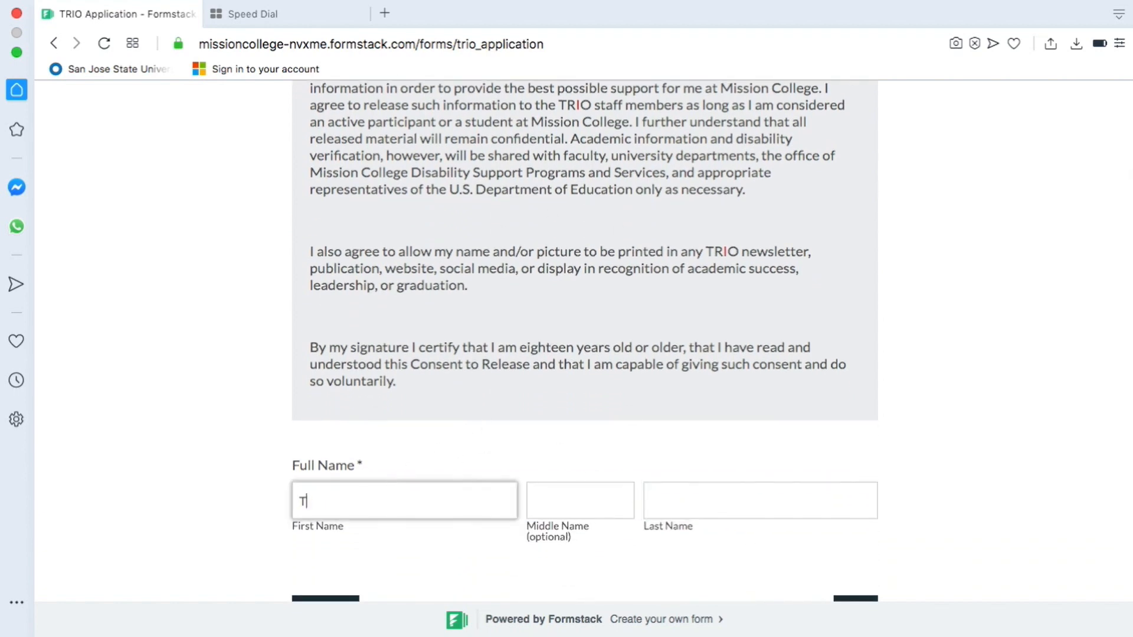
click(736, 497)
text(SA)
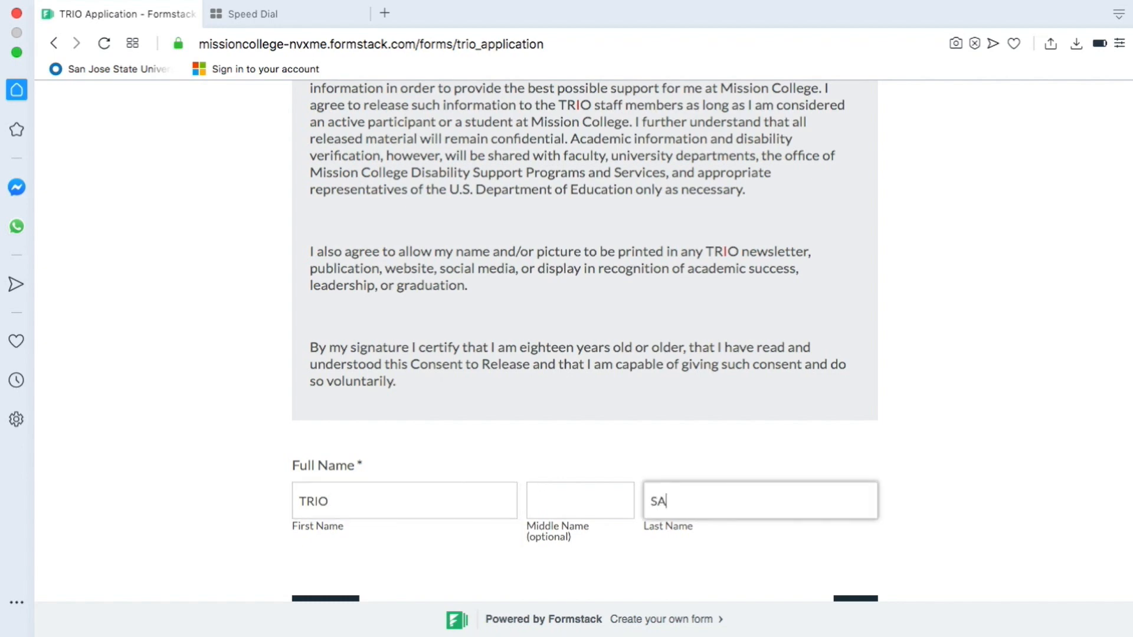
click(841, 479)
scroll(840, 474, down, 3)
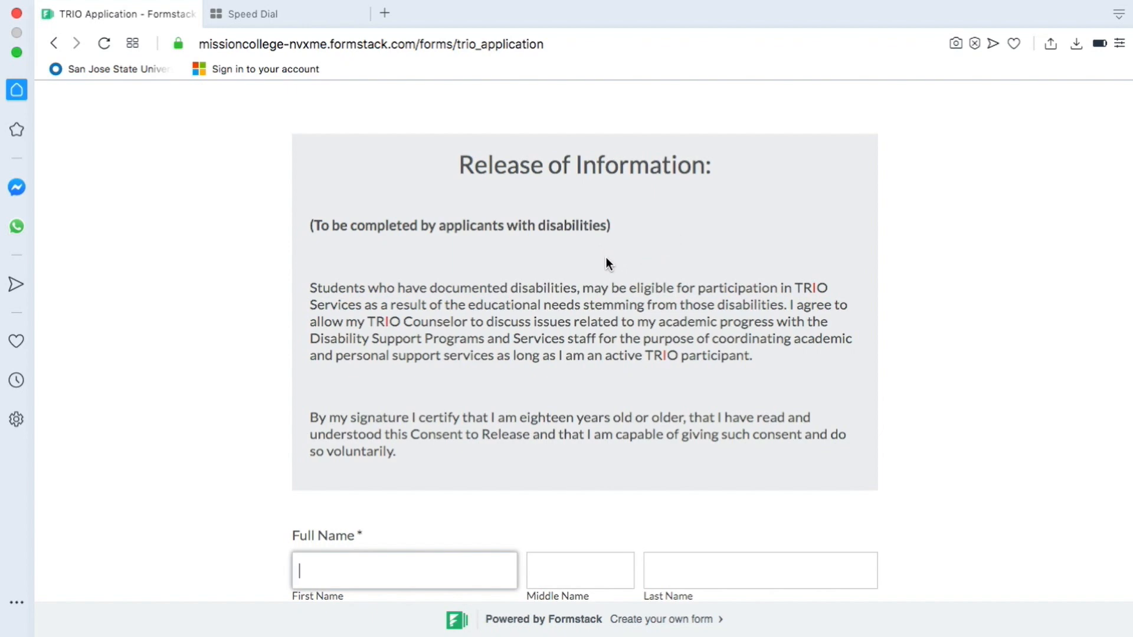
Fill in the applicant's first and last name under the Release of Information statement and submit the TRIO application form.
scroll(606, 257, down, 1)
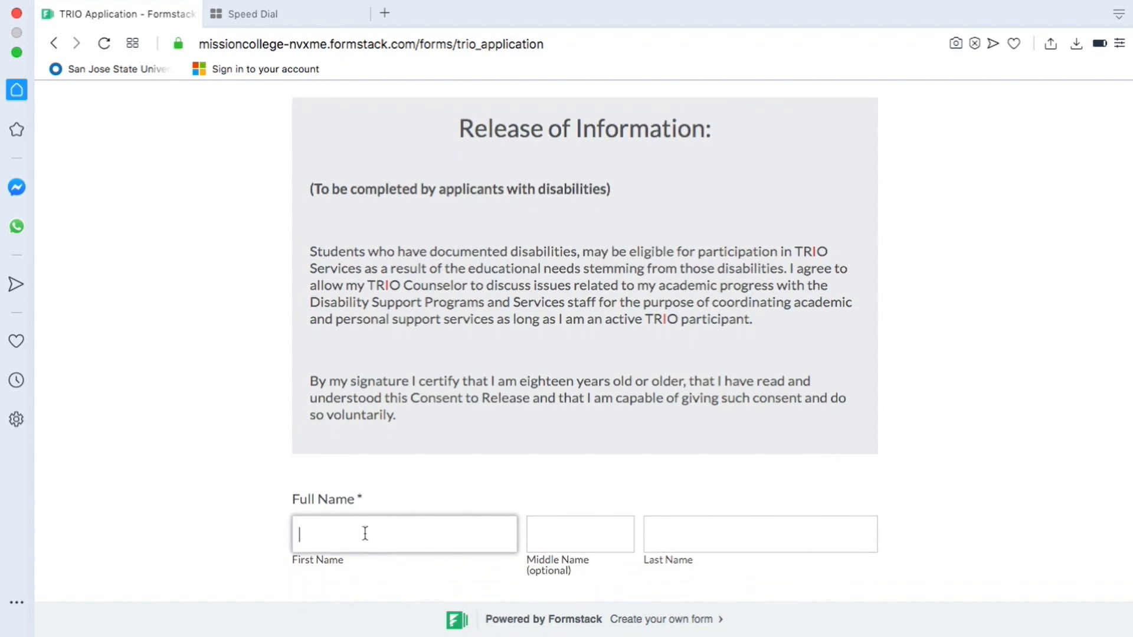
text(TRIO)
click(650, 534)
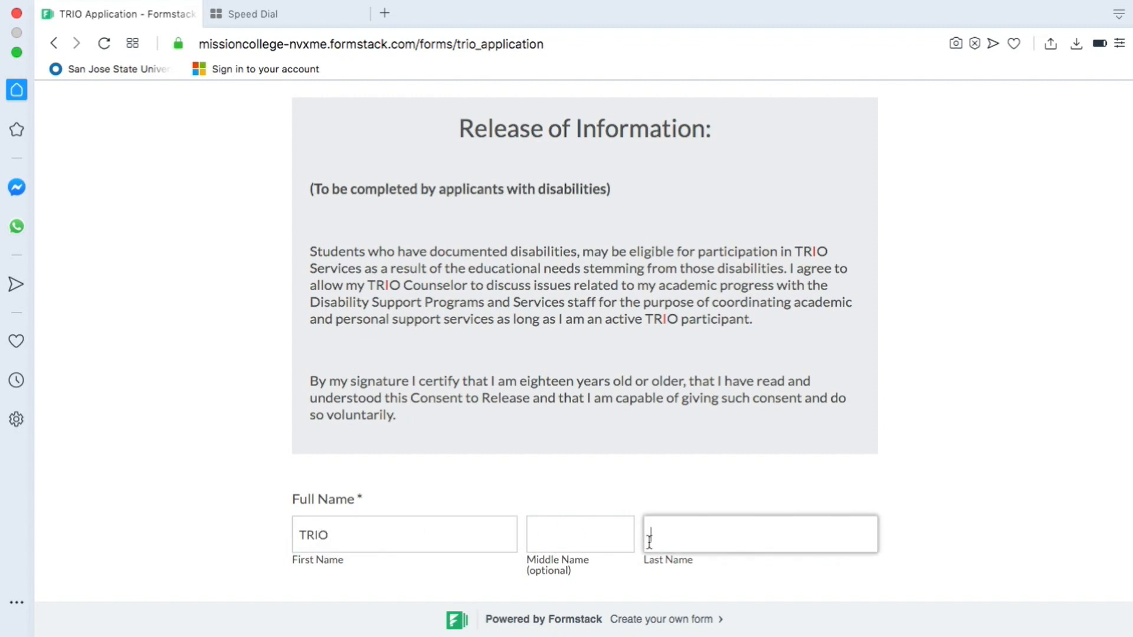
text(SA)
click(810, 422)
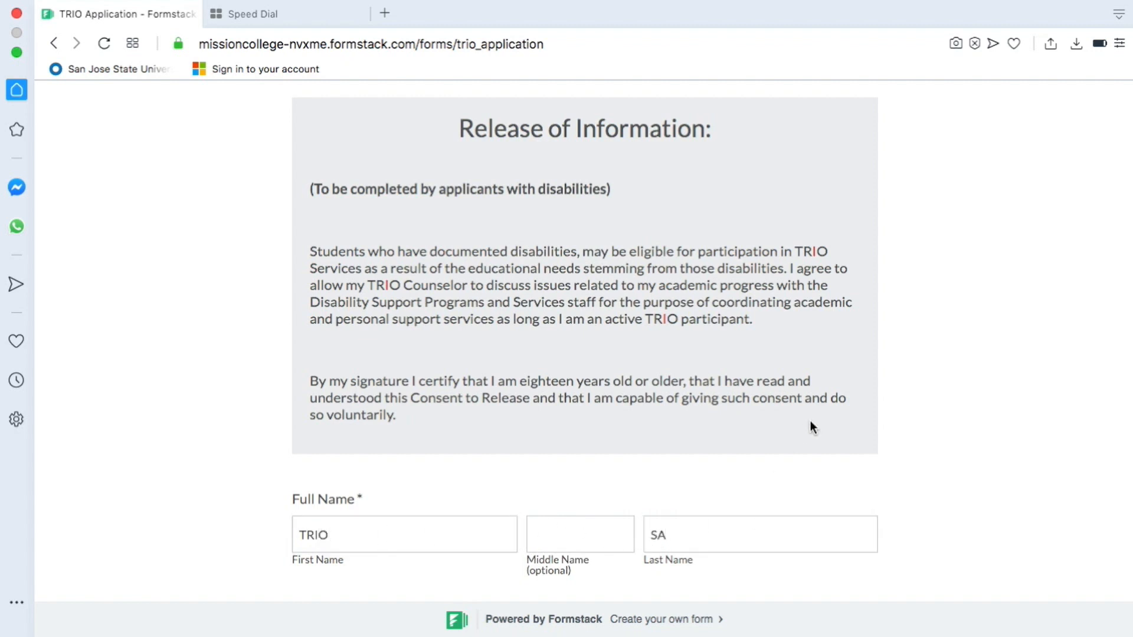
scroll(809, 422, down, 3)
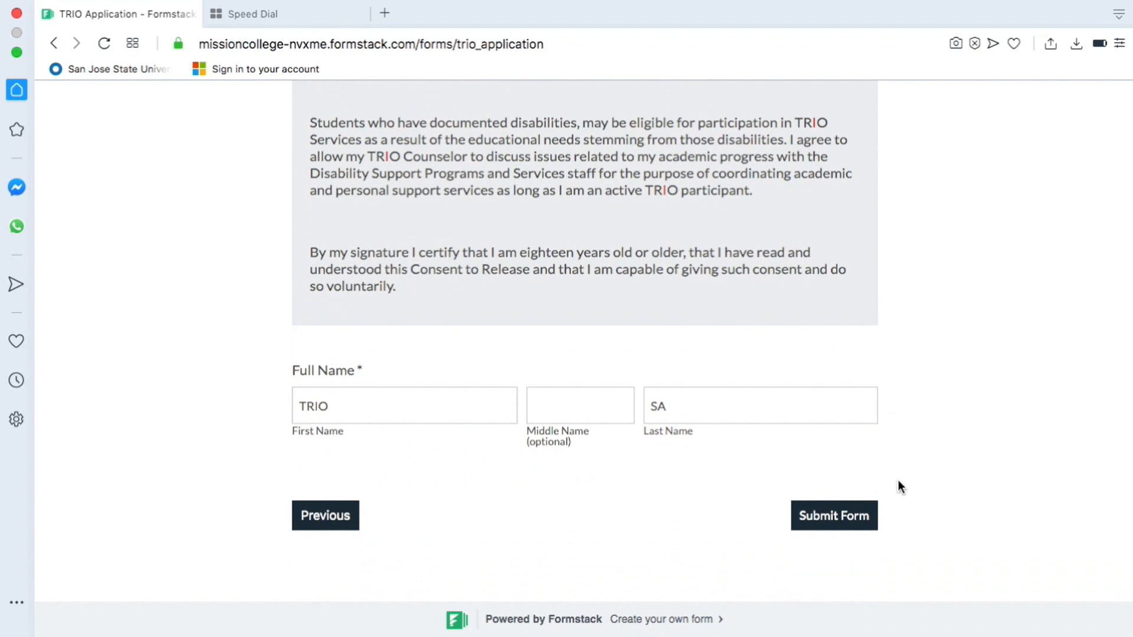
click(837, 531)
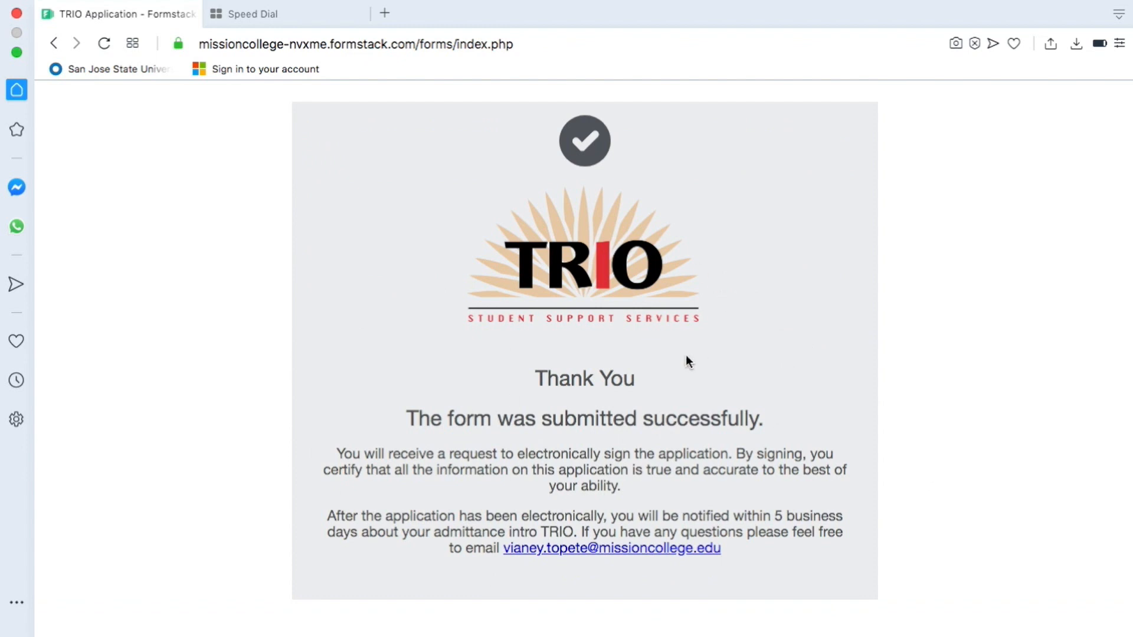
Examine the submission page's instructions on electronic signing, admission notification and the contact e-mail for questions.
scroll(685, 361, down, 1)
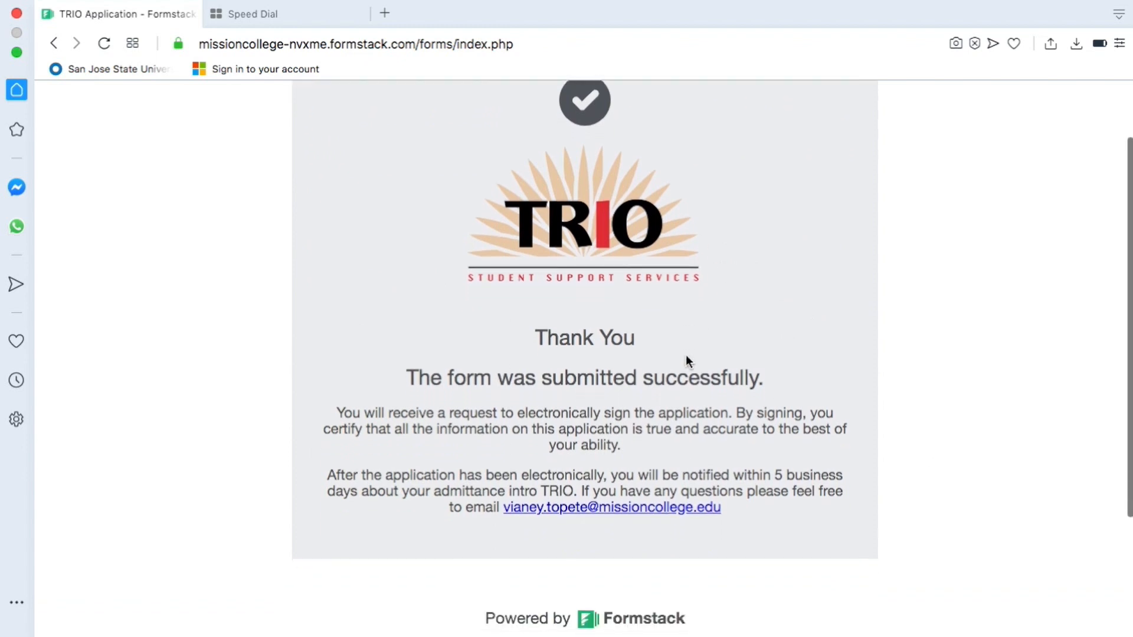
drag(735, 514, 503, 508)
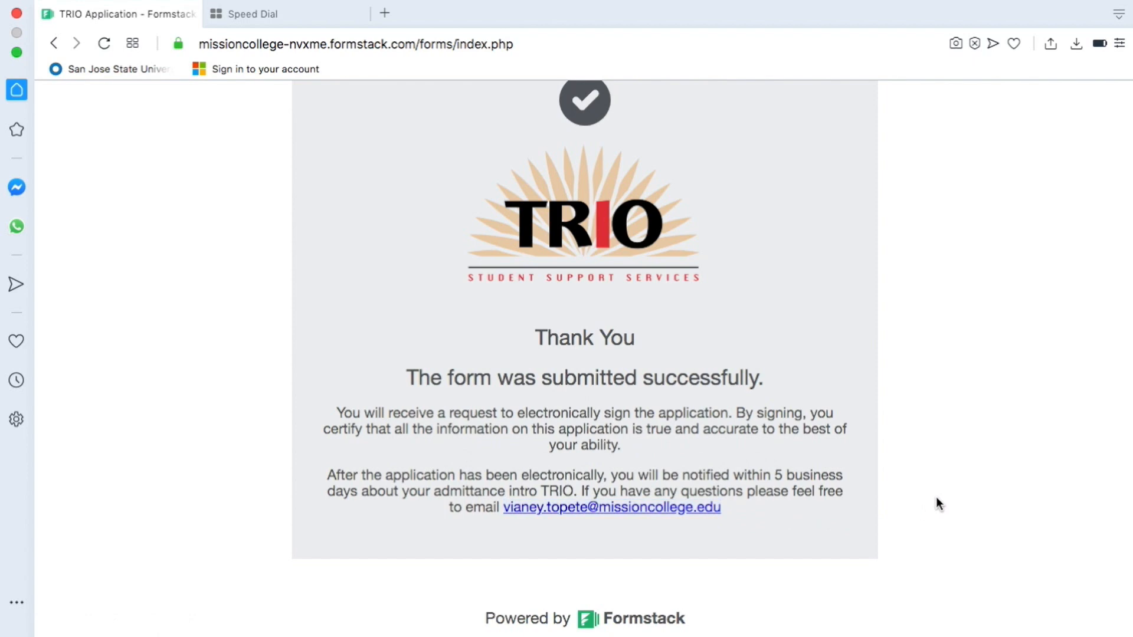
scroll(938, 503, up, 3)
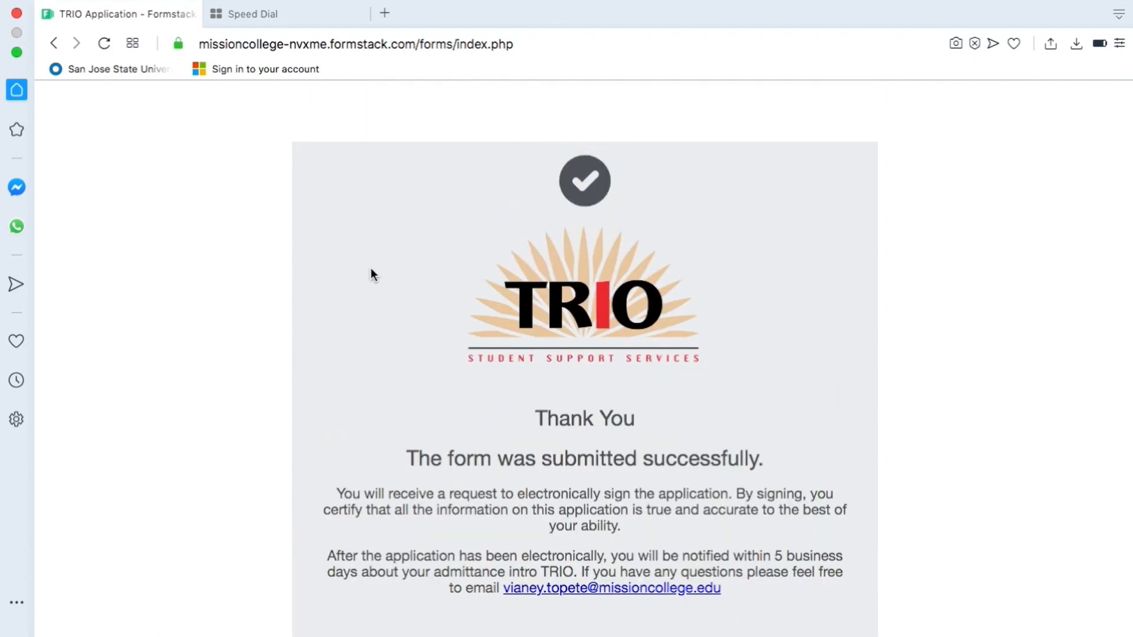